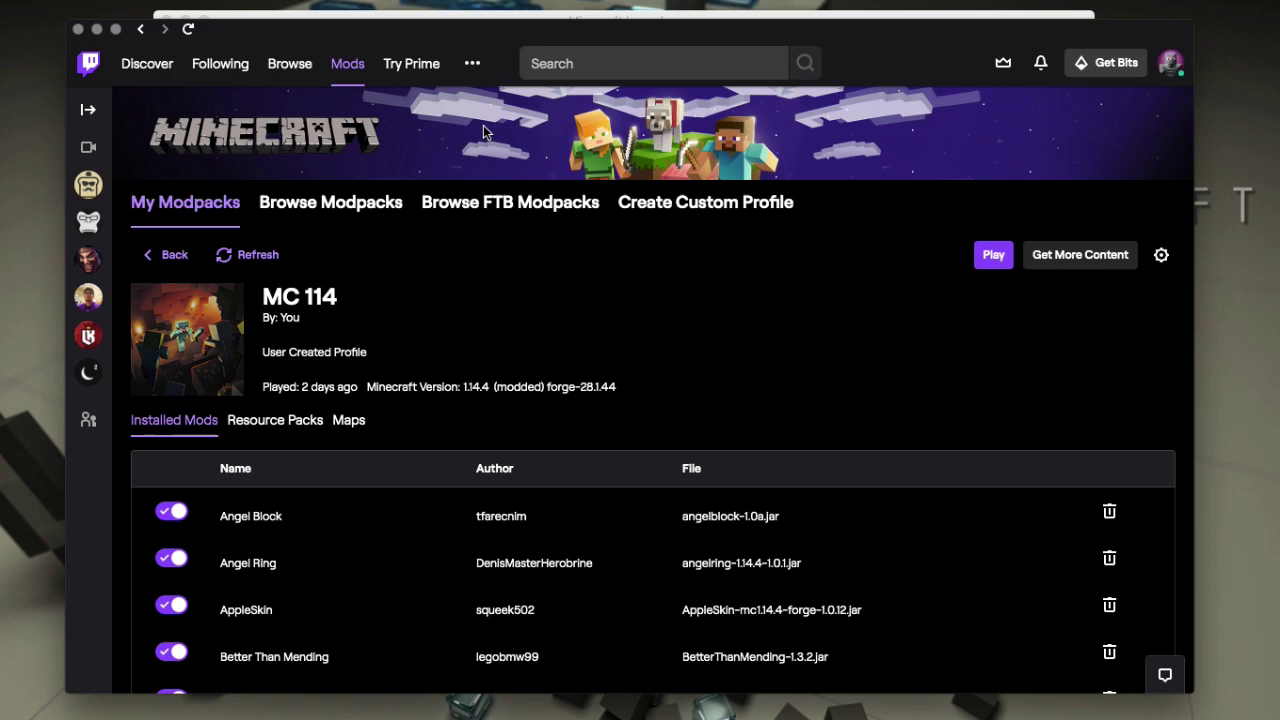
Compare the MC 114 profile in the Twitch app with the forge installation in Minecraft Launcher
{"action": "left_click_drag", "start_coordinate": [471, 31], "coordinate": [471, 38]}
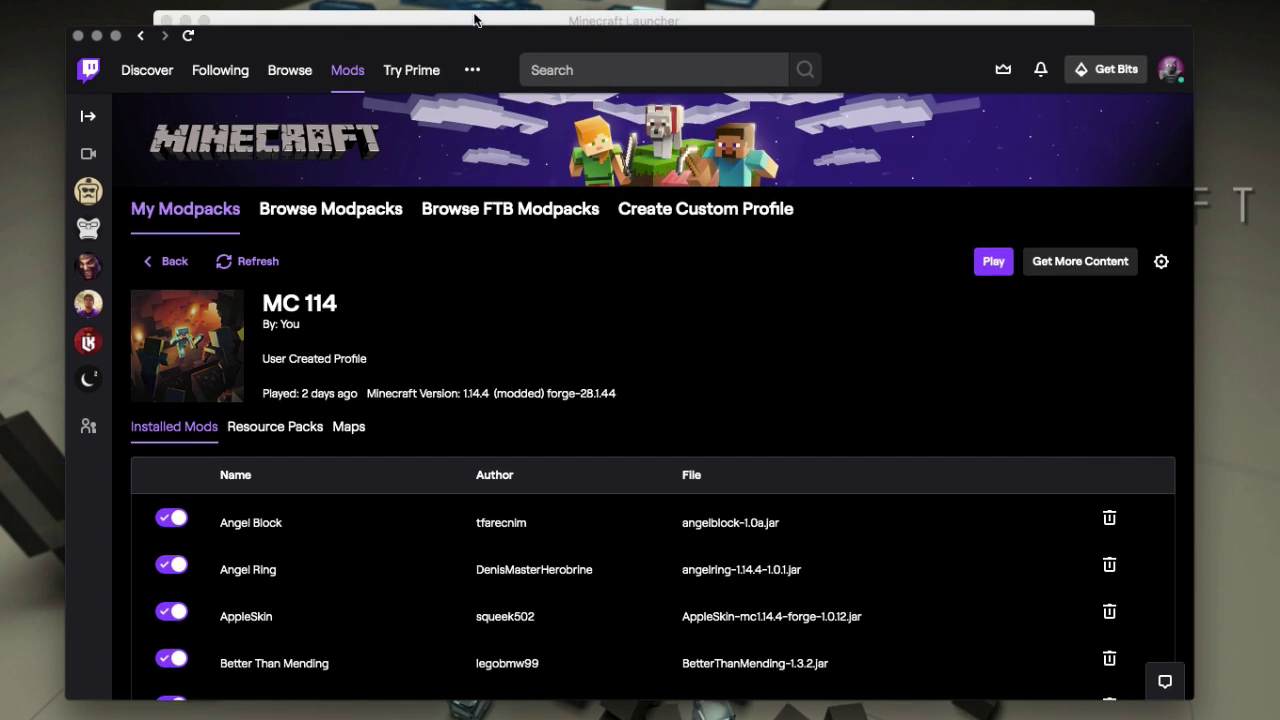
{"action": "left_click", "coordinate": [475, 20]}
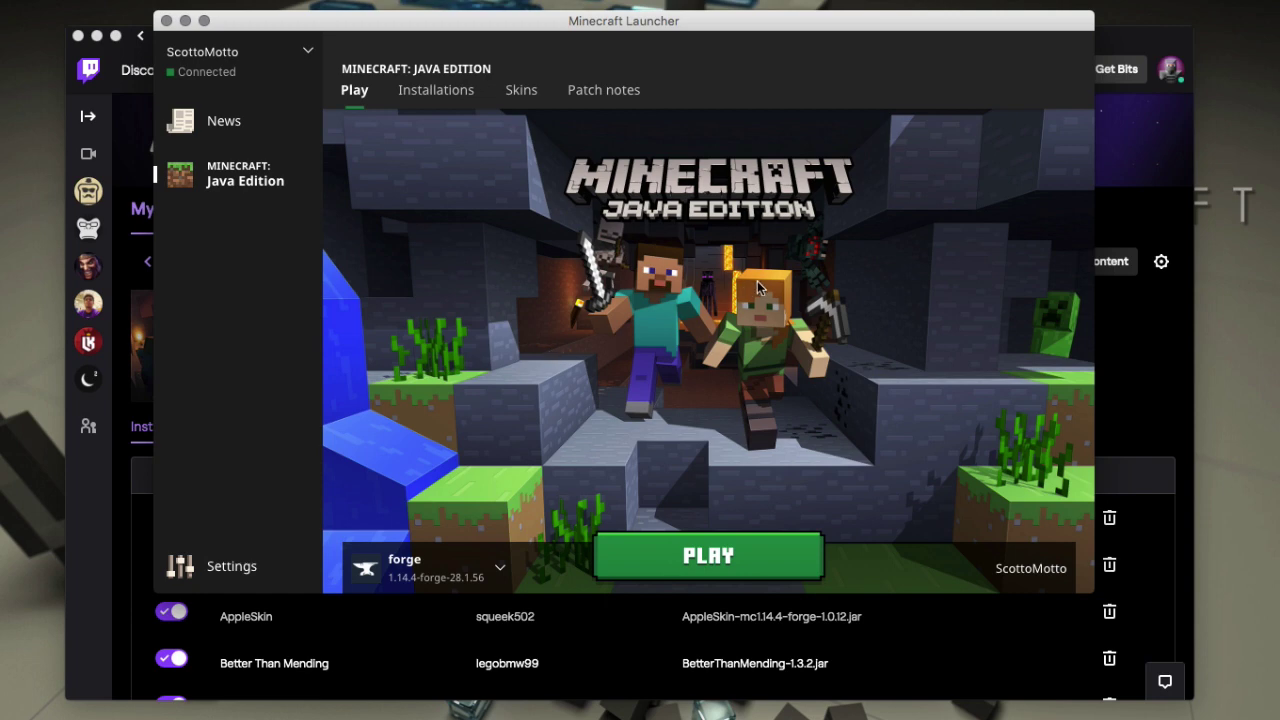
{"action": "left_click", "coordinate": [1121, 158]}
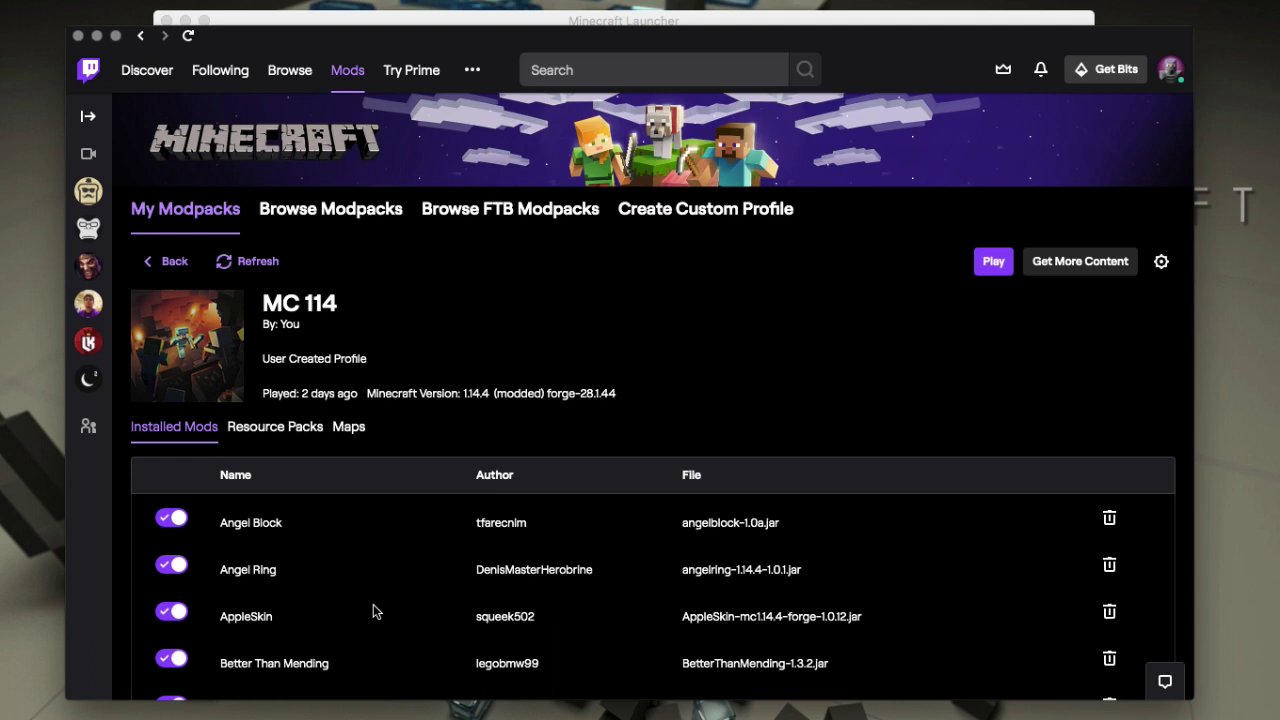
{"action": "left_click", "coordinate": [449, 18]}
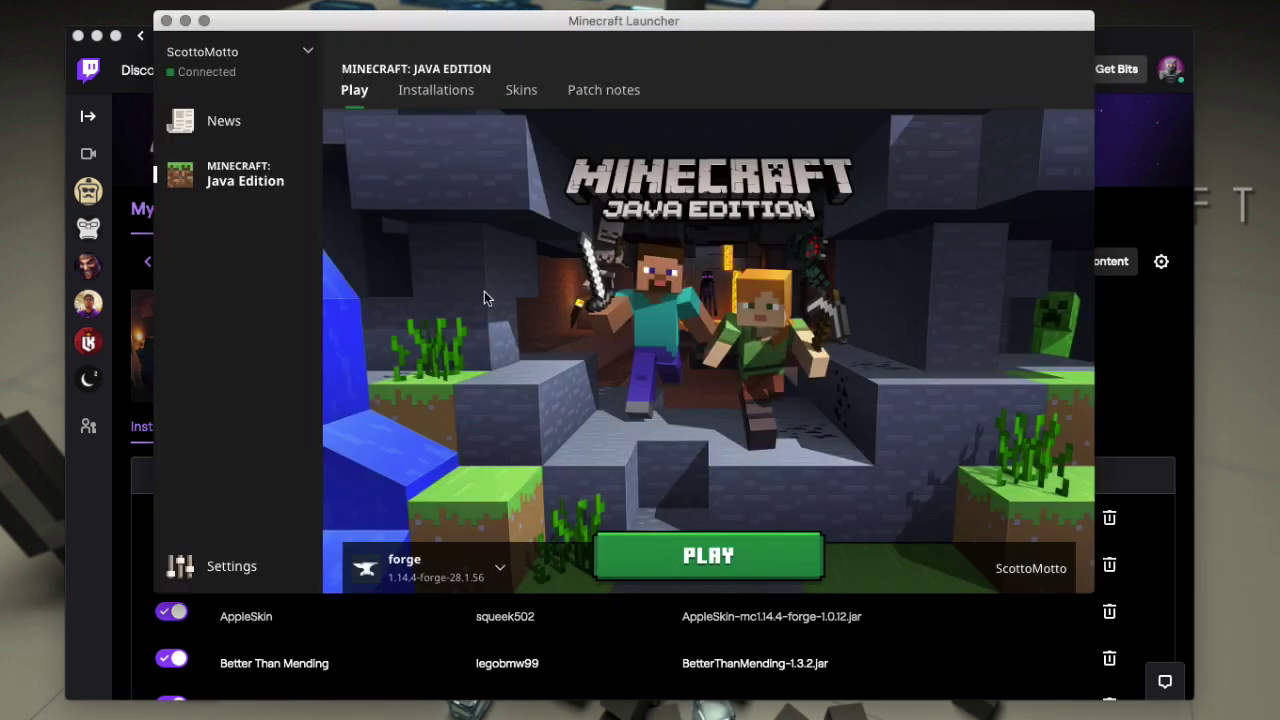
{"action": "left_click", "coordinate": [1165, 166]}
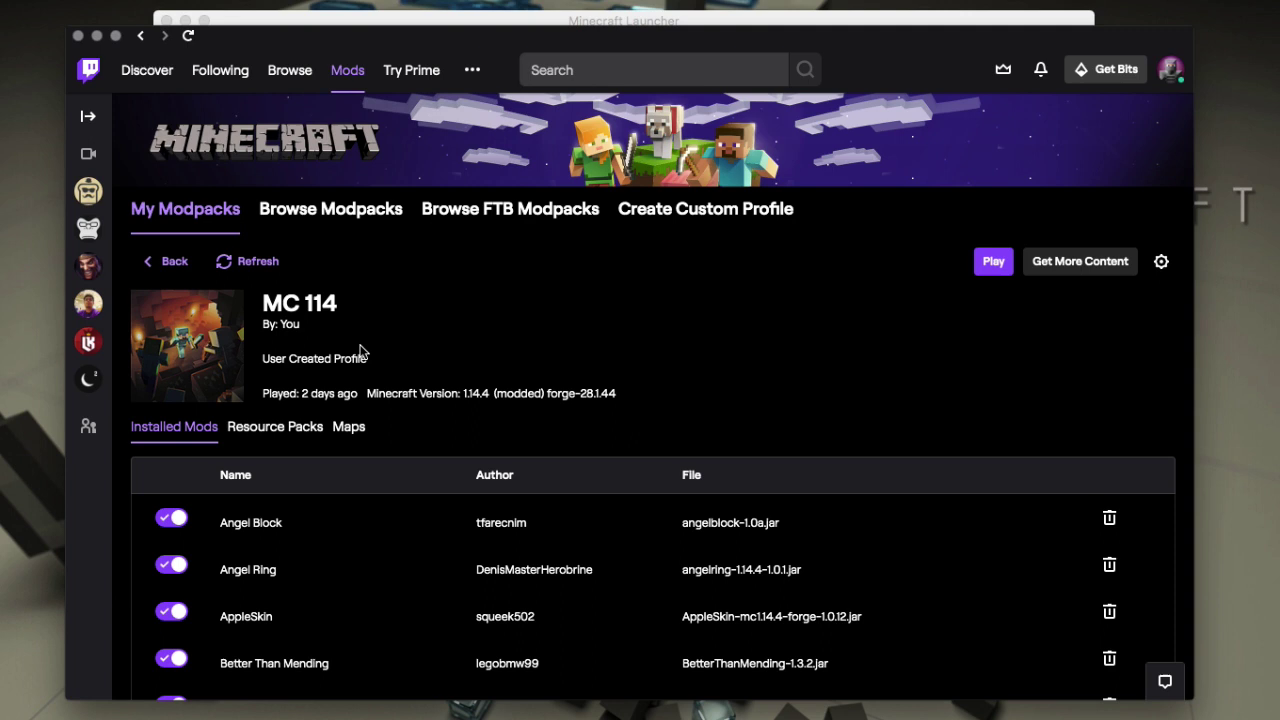
{"action": "left_click", "coordinate": [345, 21]}
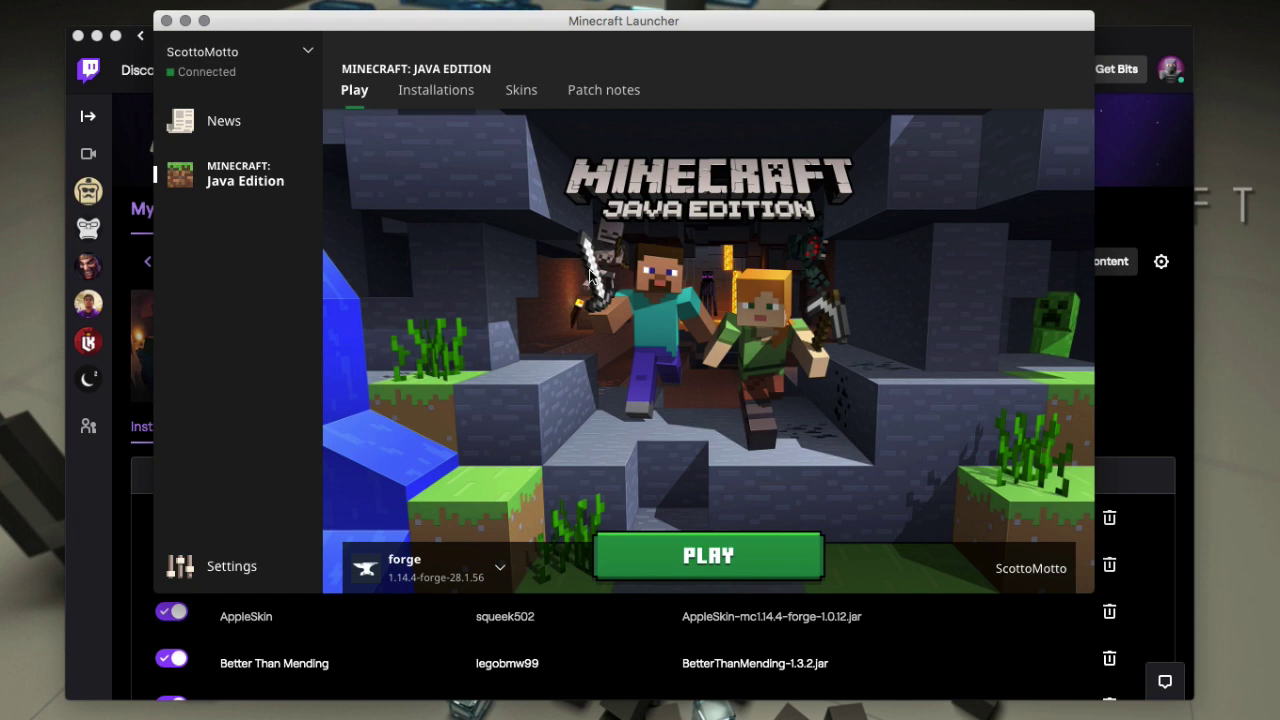
{"action": "left_click", "coordinate": [1124, 152]}
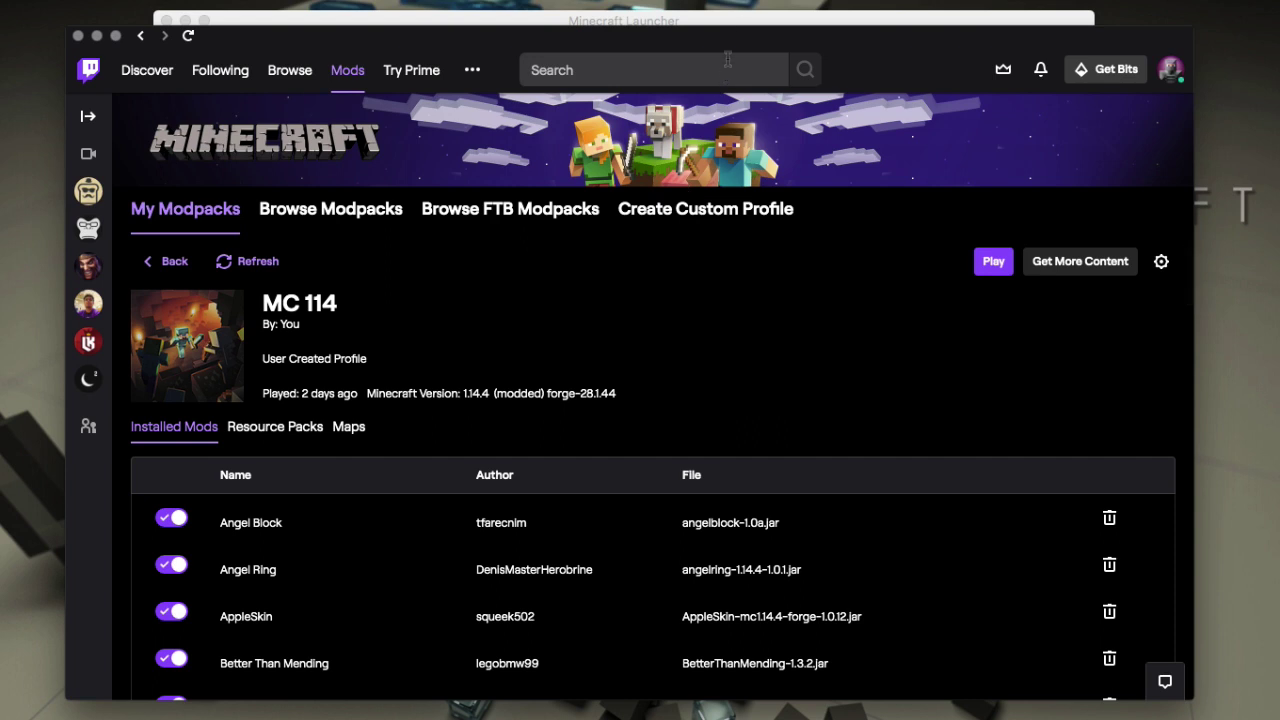
{"action": "left_click", "coordinate": [742, 22]}
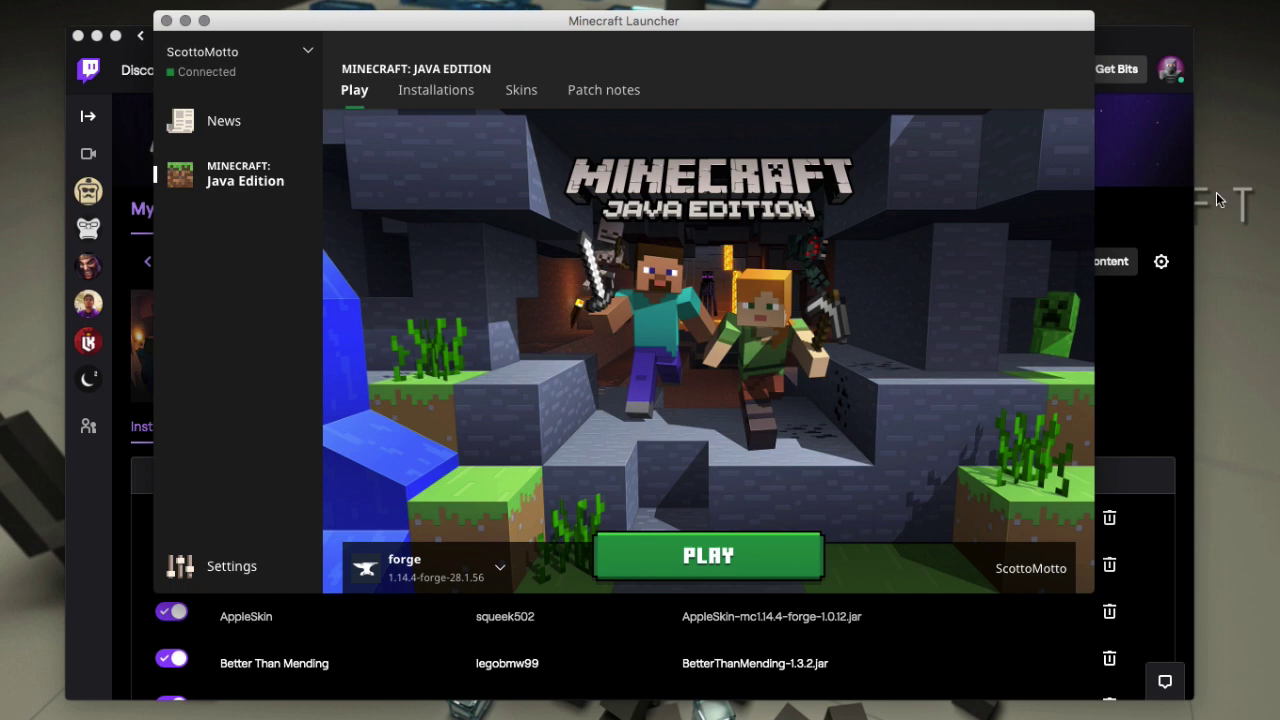
{"action": "left_click", "coordinate": [1143, 183]}
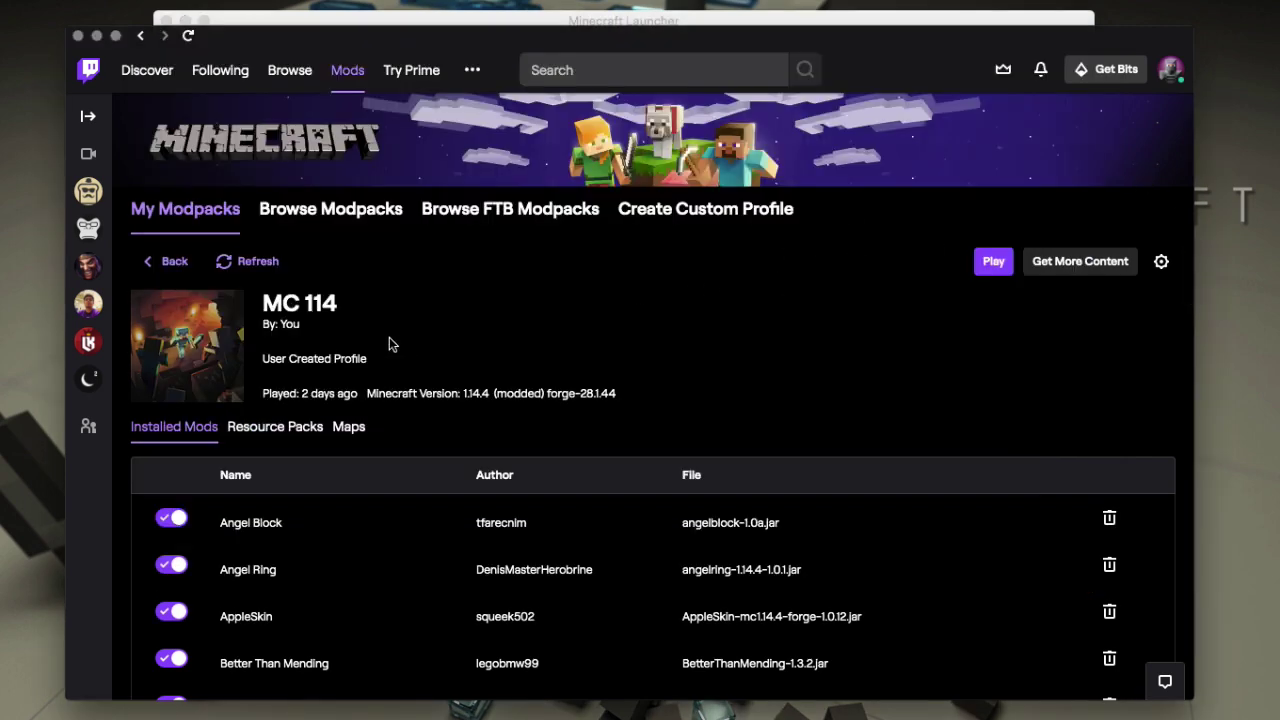
Switch to Minecraft Launcher, open the forge installation for editing and check the folder set as its game directory
{"action": "left_click", "coordinate": [664, 22]}
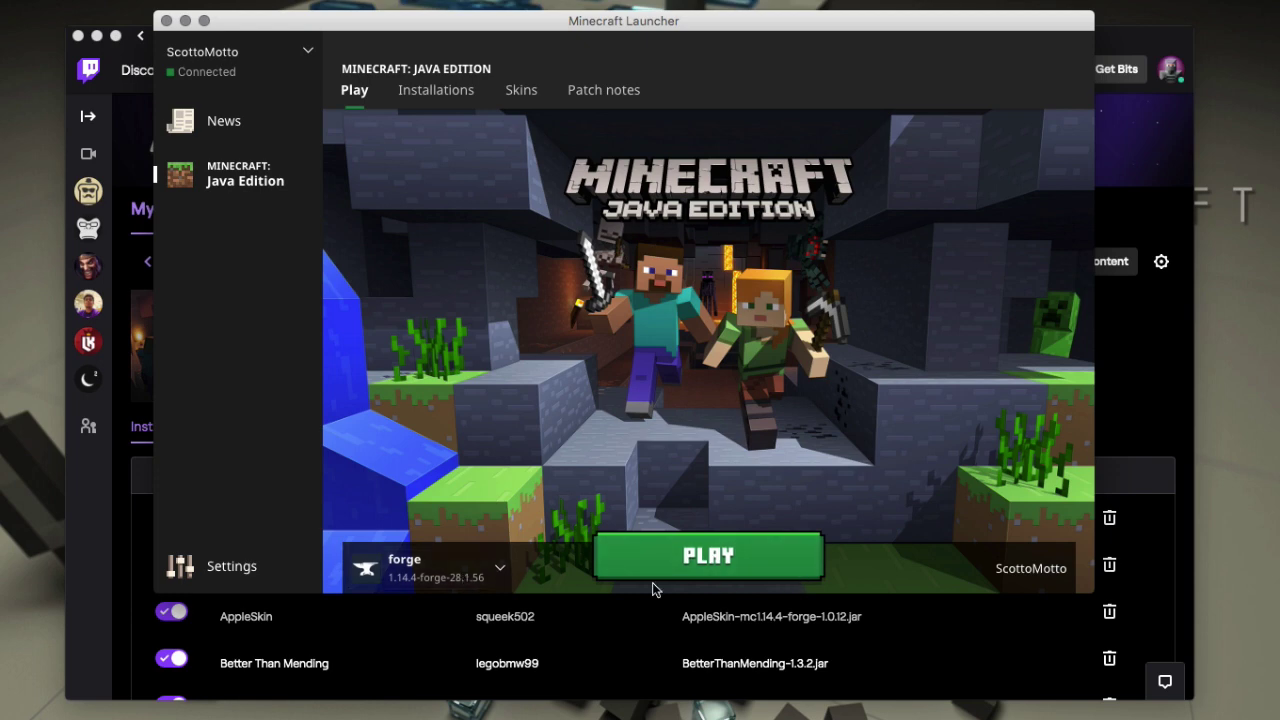
{"action": "left_click", "coordinate": [440, 91]}
{"action": "scroll", "coordinate": [506, 274], "scroll_direction": "down", "scroll_amount": 10}
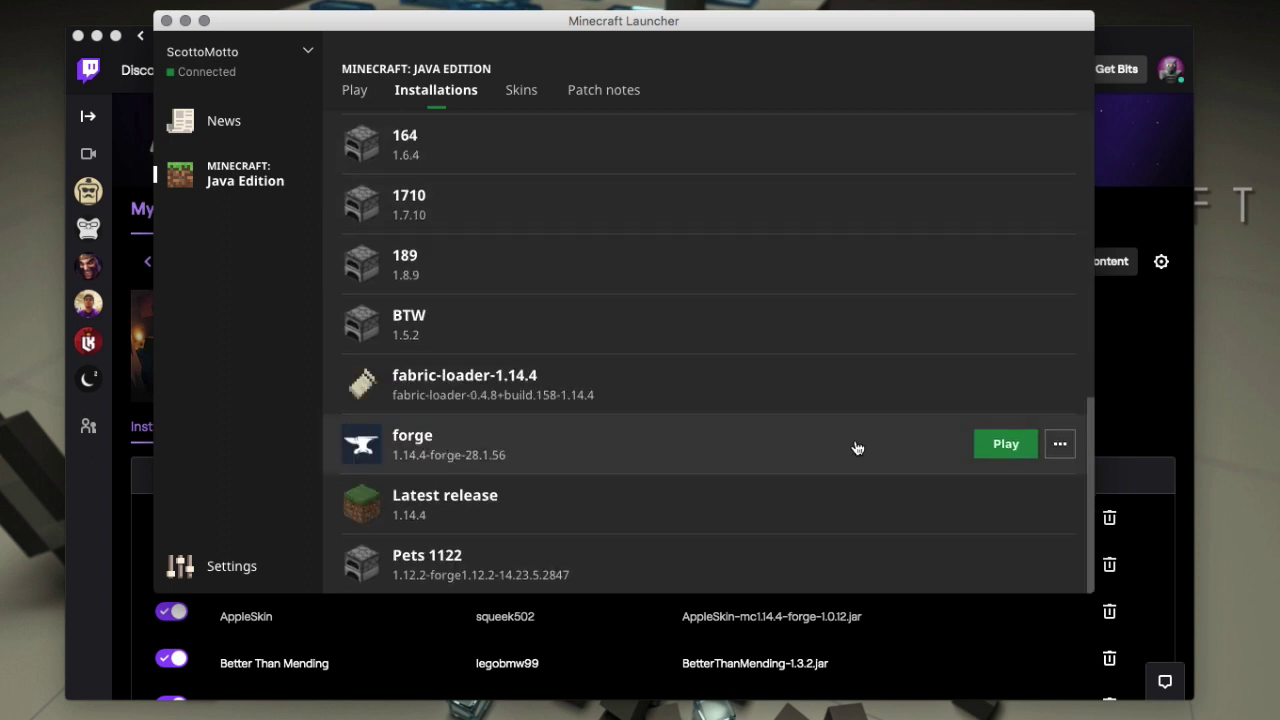
{"action": "left_click", "coordinate": [1060, 445]}
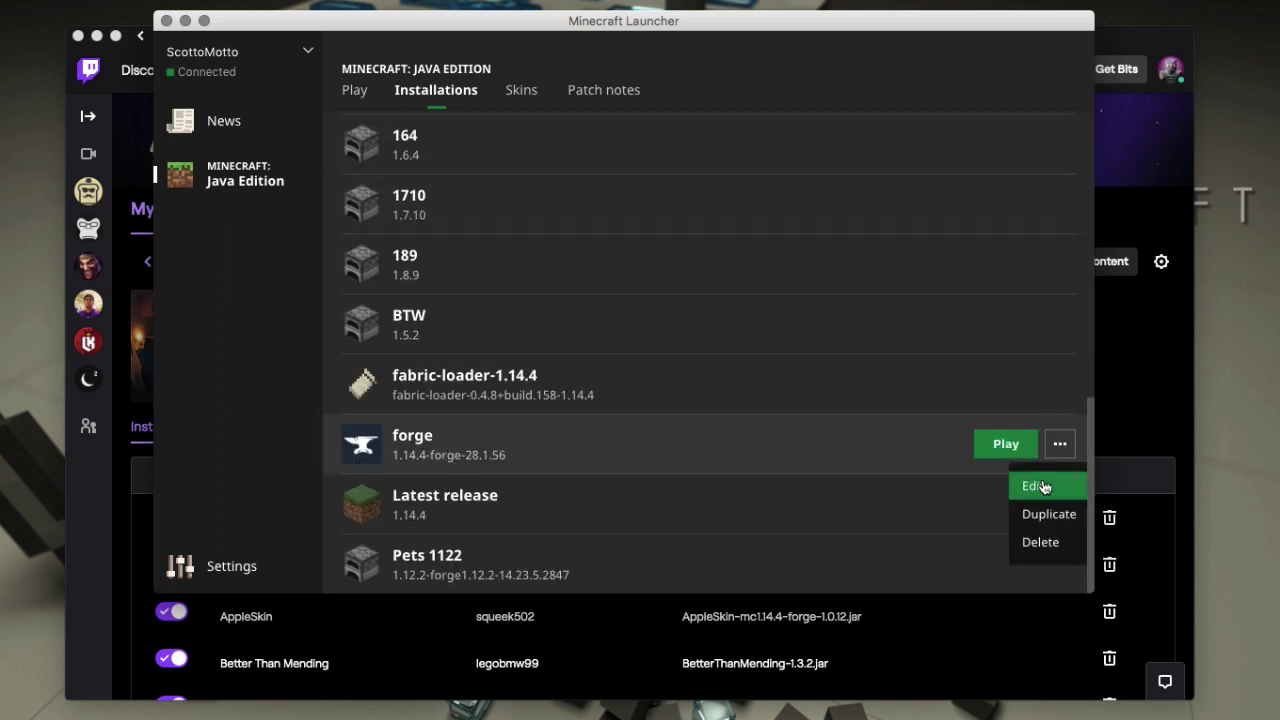
{"action": "left_click", "coordinate": [1038, 485]}
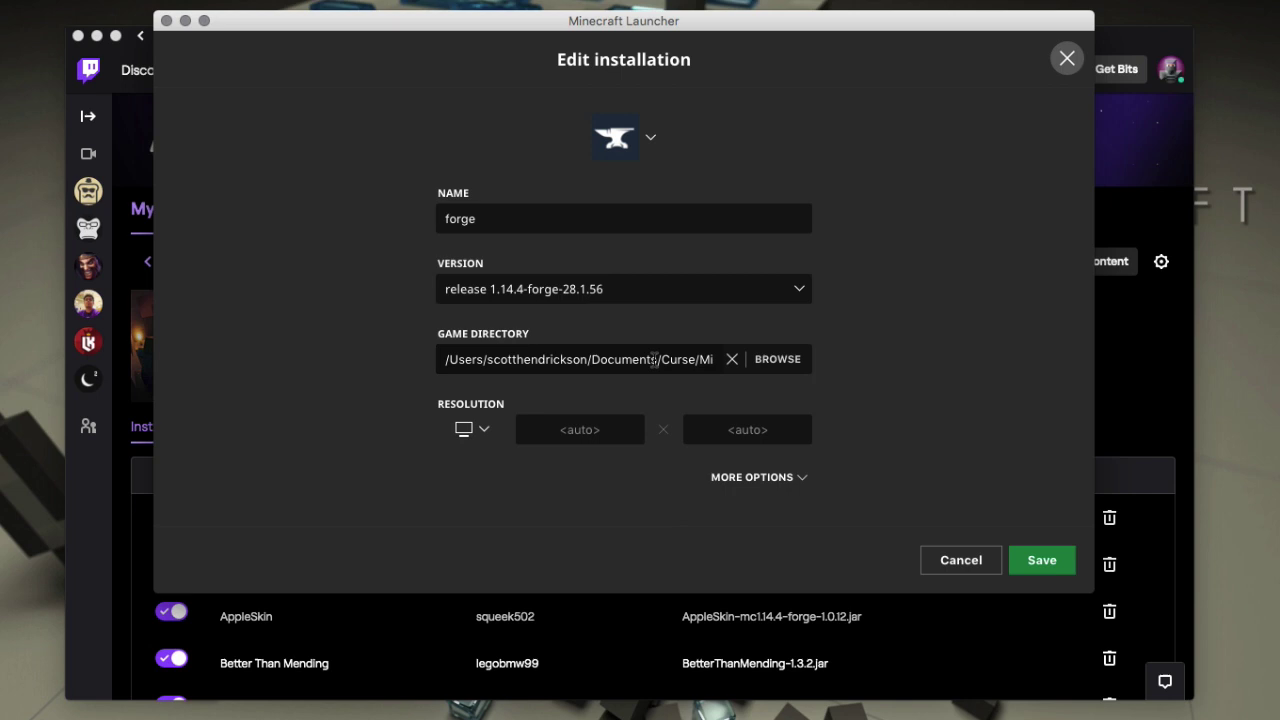
{"action": "left_click", "coordinate": [776, 360]}
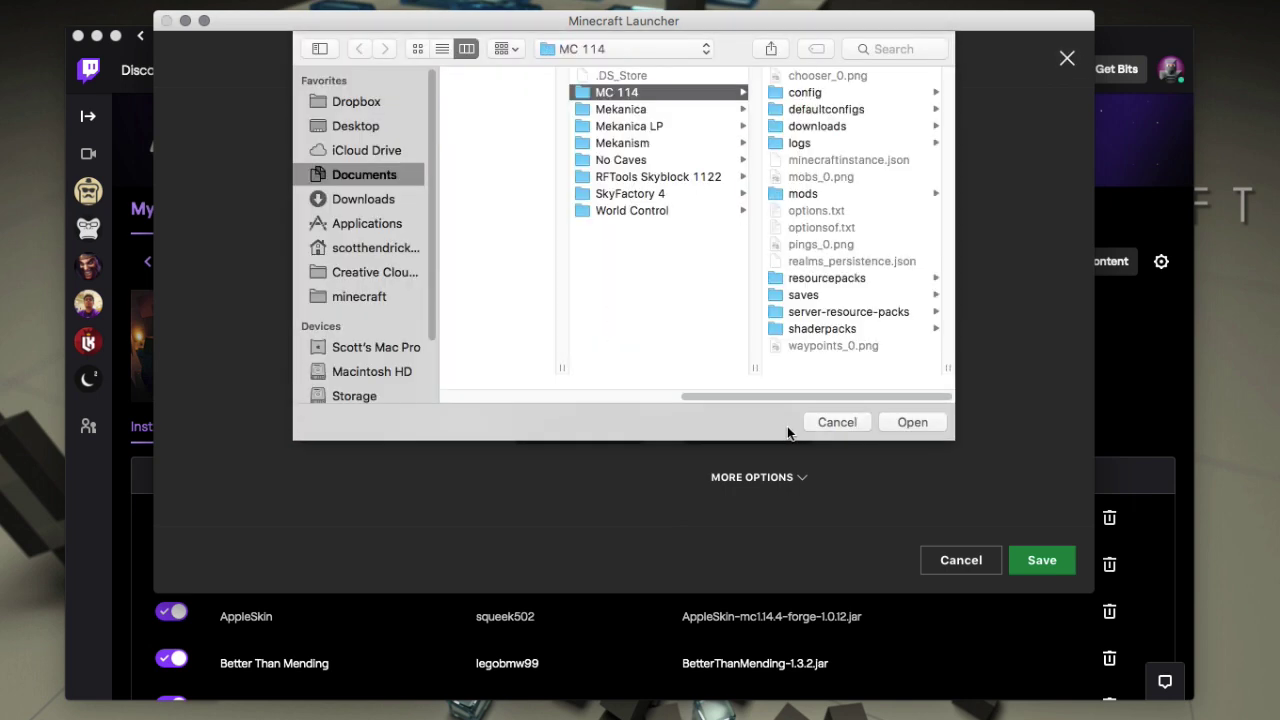
{"action": "left_click", "coordinate": [816, 423]}
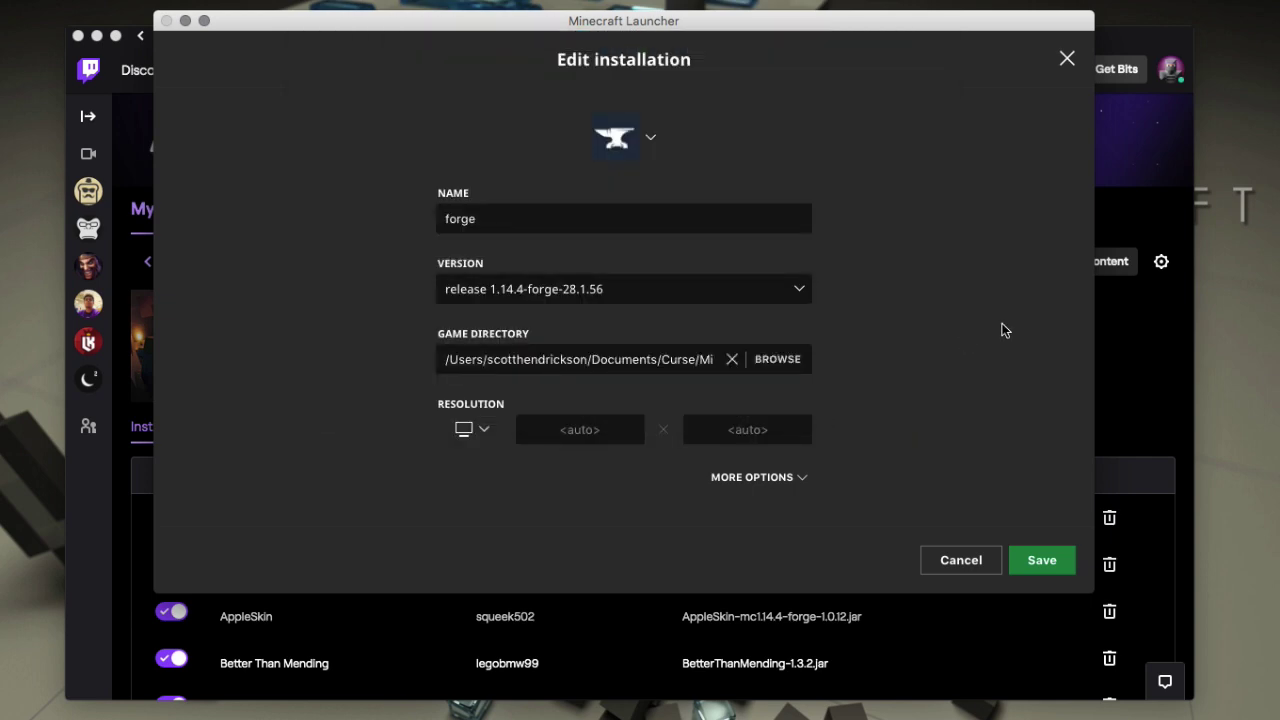
Switch to the Twitch app, view the MC 114 profile's folder, and select the MC 114 folder inside Instances
{"action": "left_click", "coordinate": [1117, 207]}
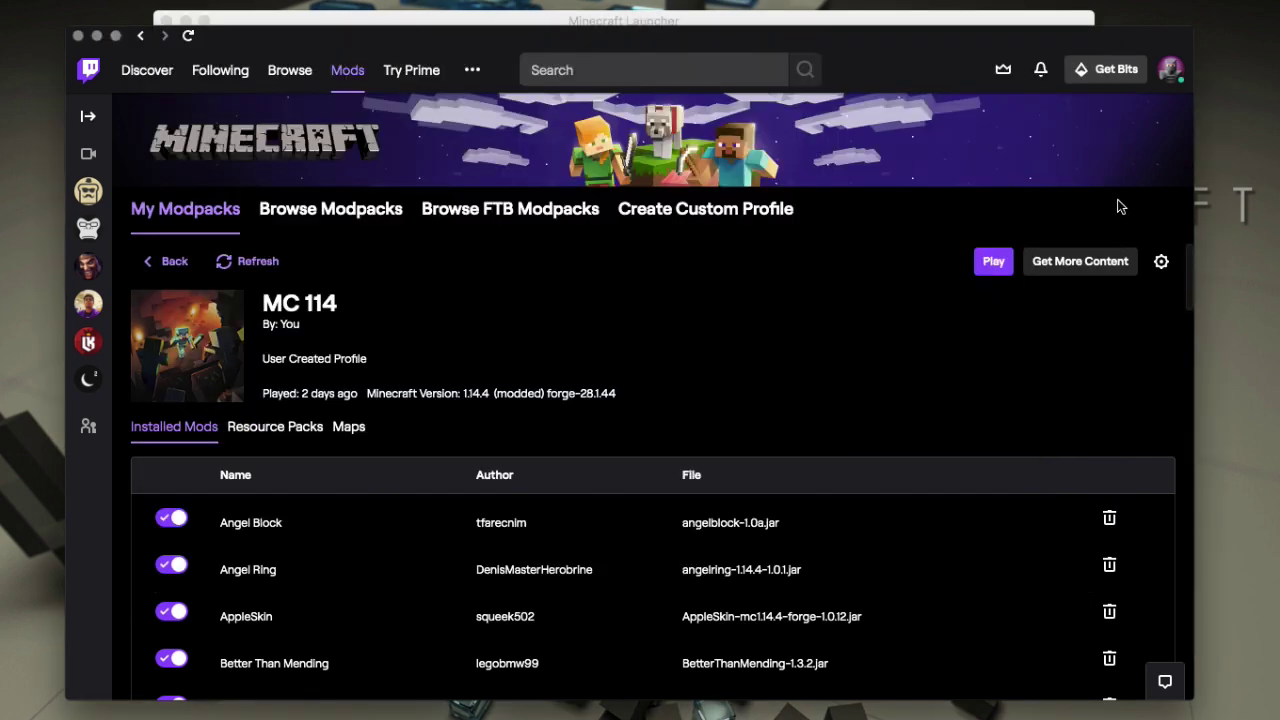
{"action": "left_click", "coordinate": [1161, 261]}
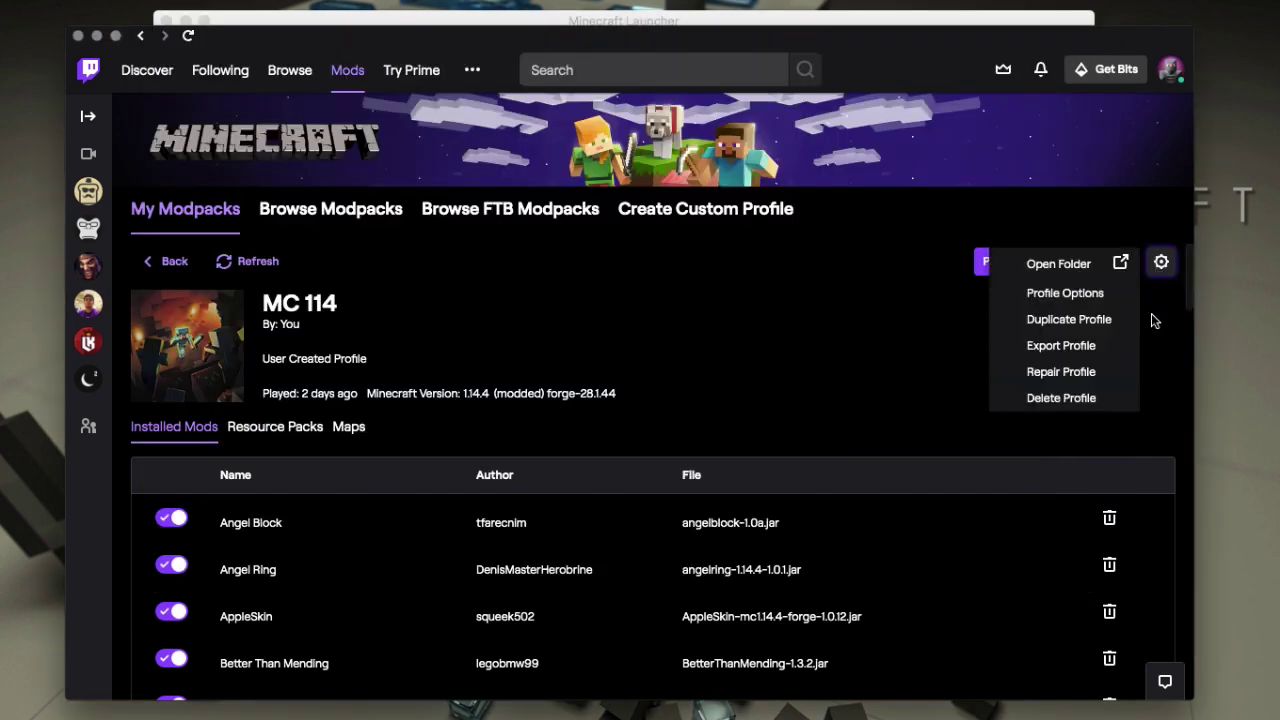
{"action": "left_click", "coordinate": [1080, 266]}
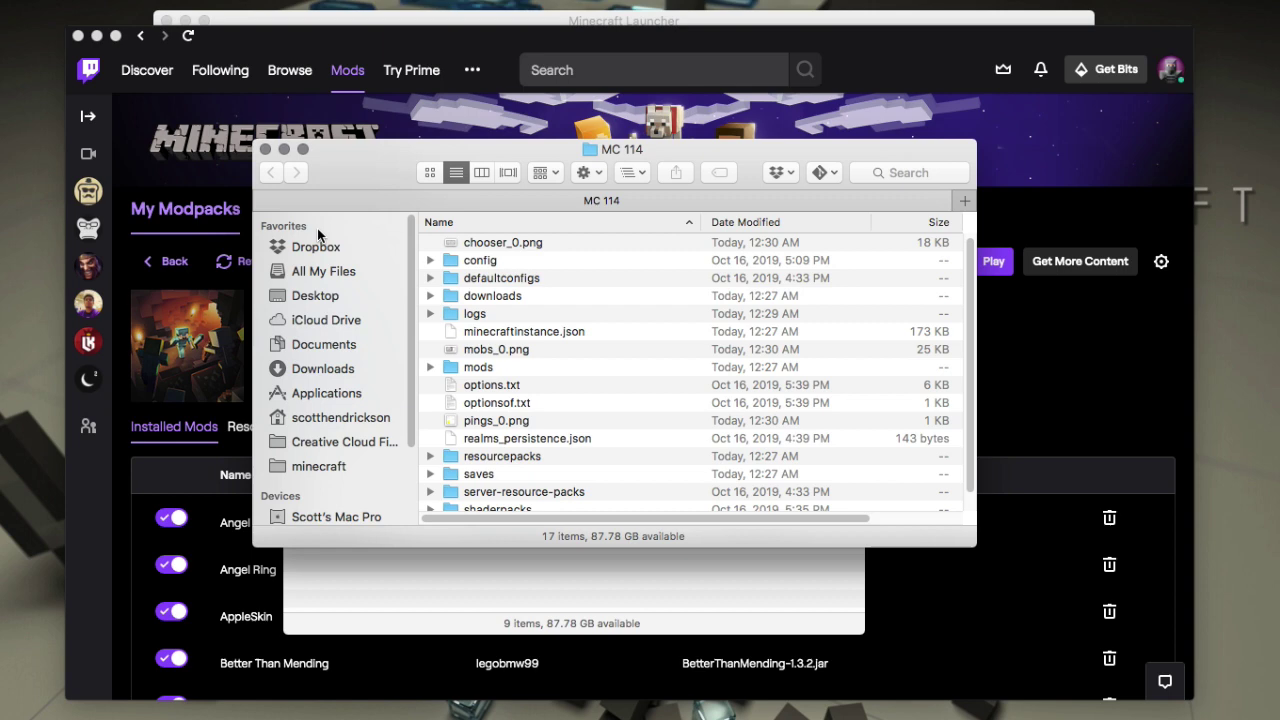
{"action": "left_click", "coordinate": [265, 149]}
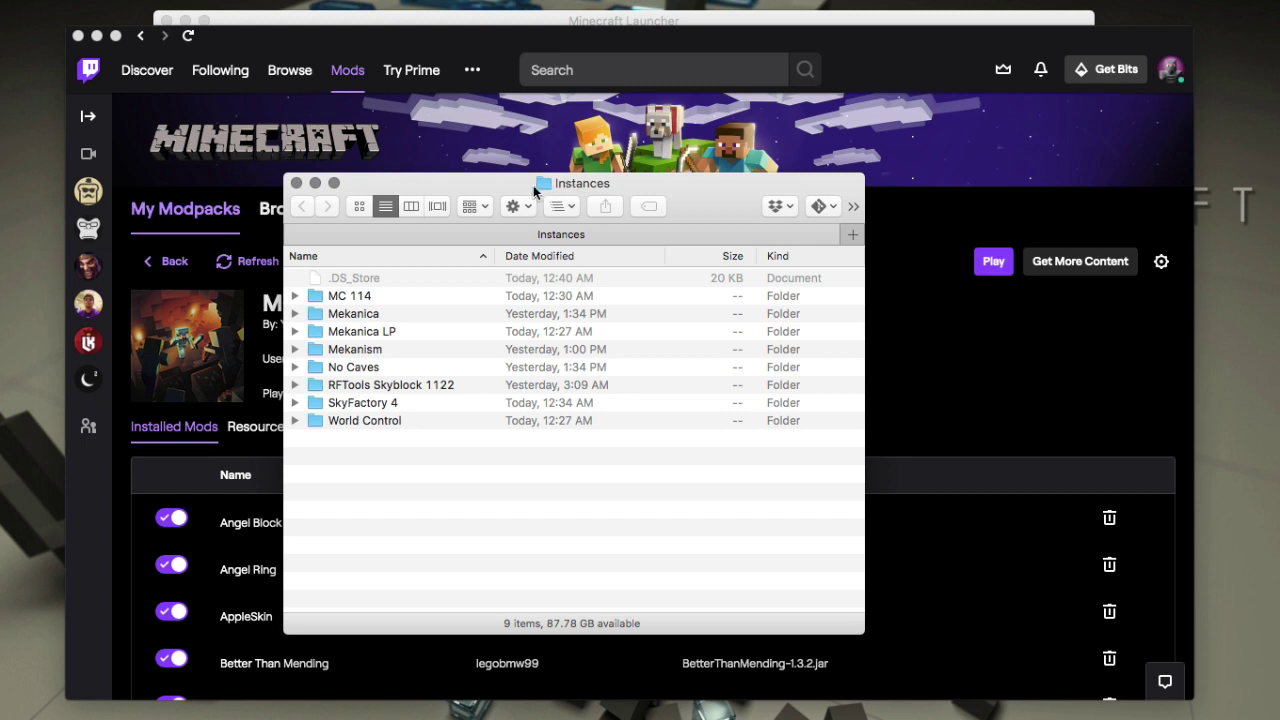
{"action": "left_click", "coordinate": [339, 284]}
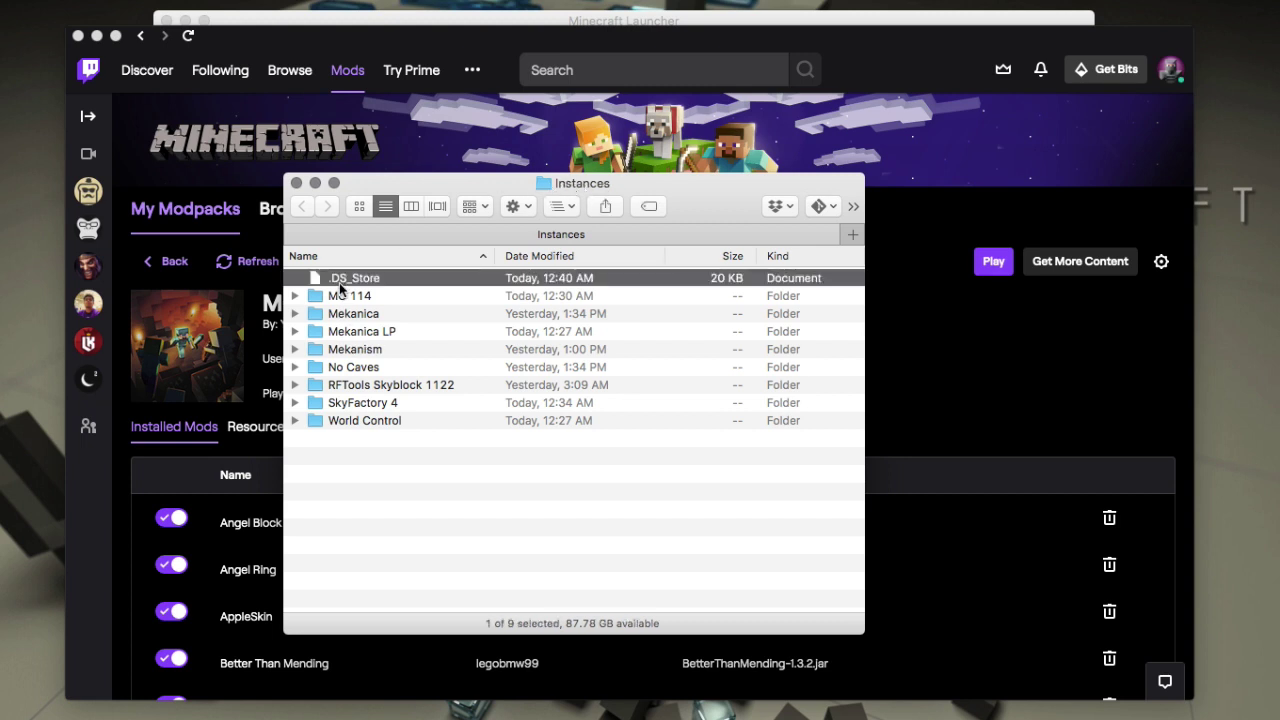
{"action": "left_click", "coordinate": [340, 298]}
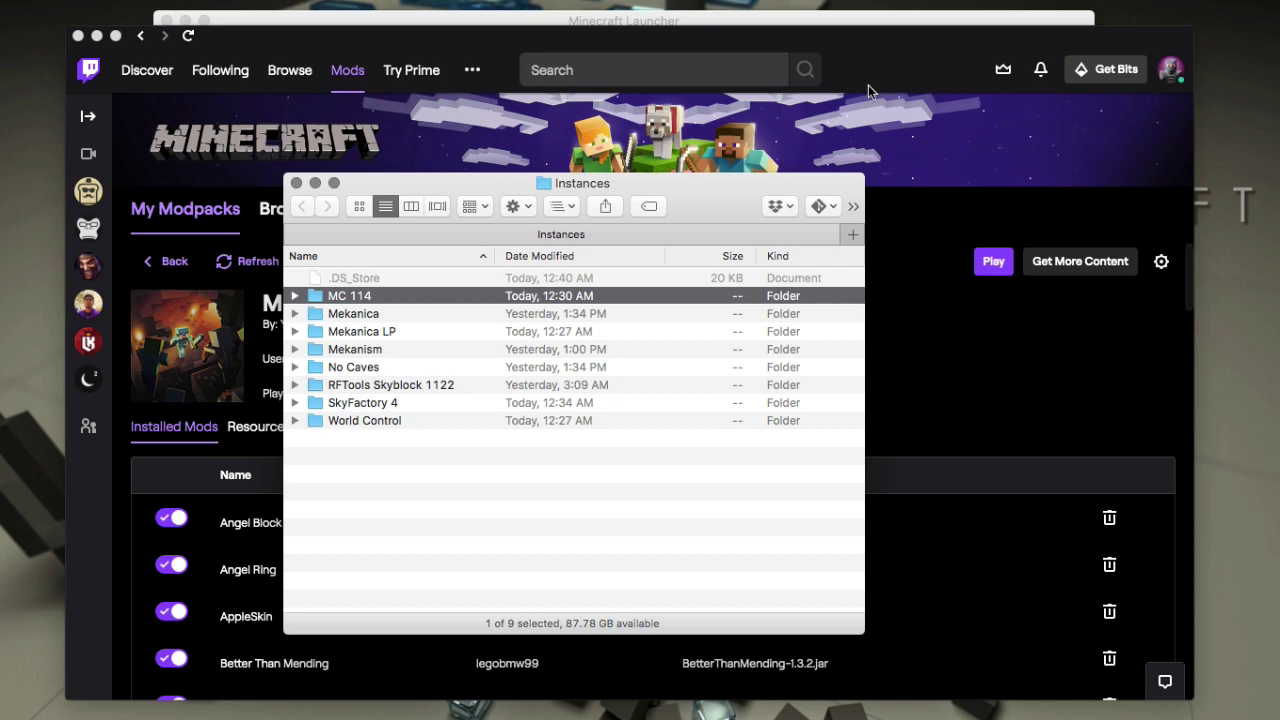
Switch back to Minecraft Launcher, inspect the forge installation's JVM arguments, and leave its settings without saving
{"action": "left_click", "coordinate": [878, 22]}
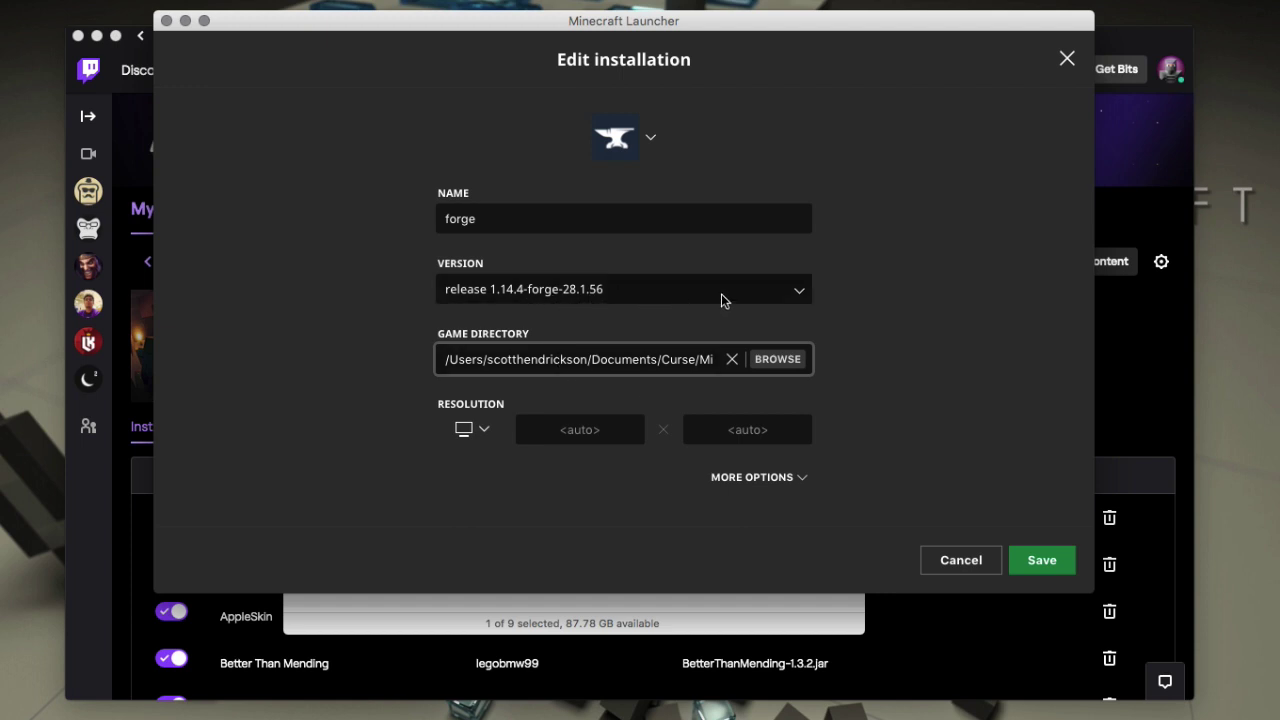
{"action": "left_click", "coordinate": [757, 480]}
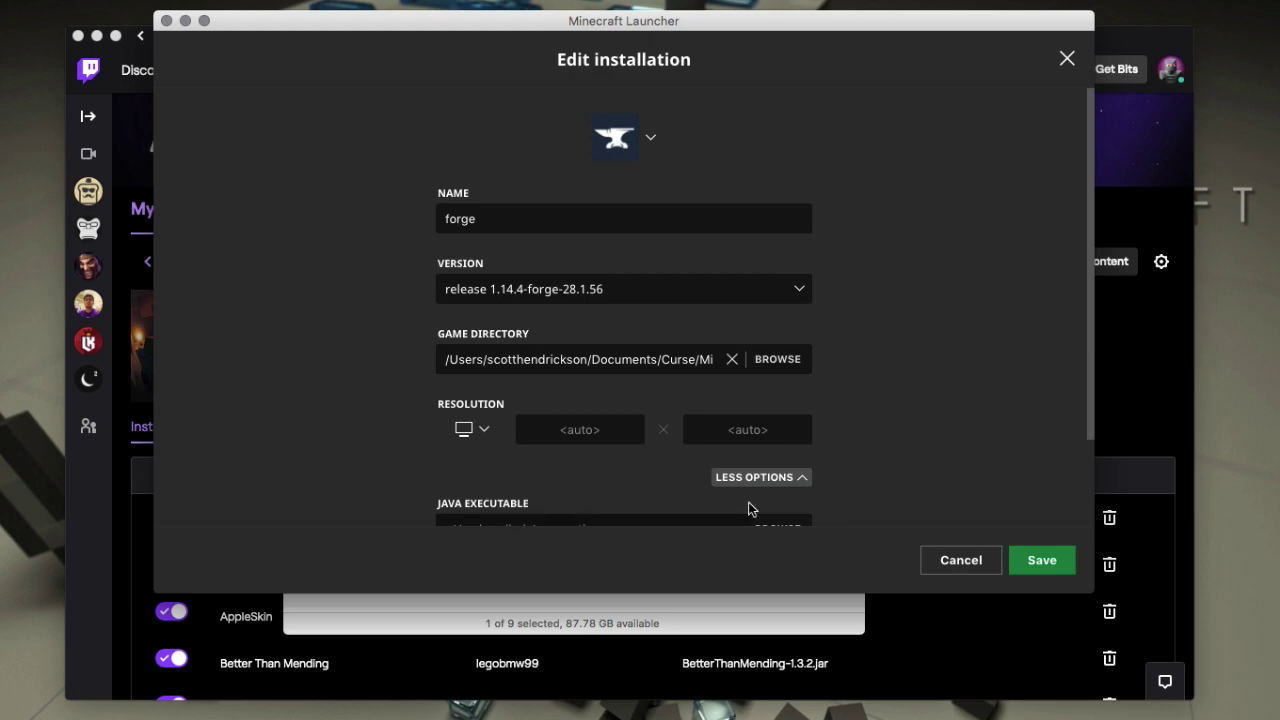
{"action": "scroll", "coordinate": [749, 480], "scroll_direction": "down", "scroll_amount": 3}
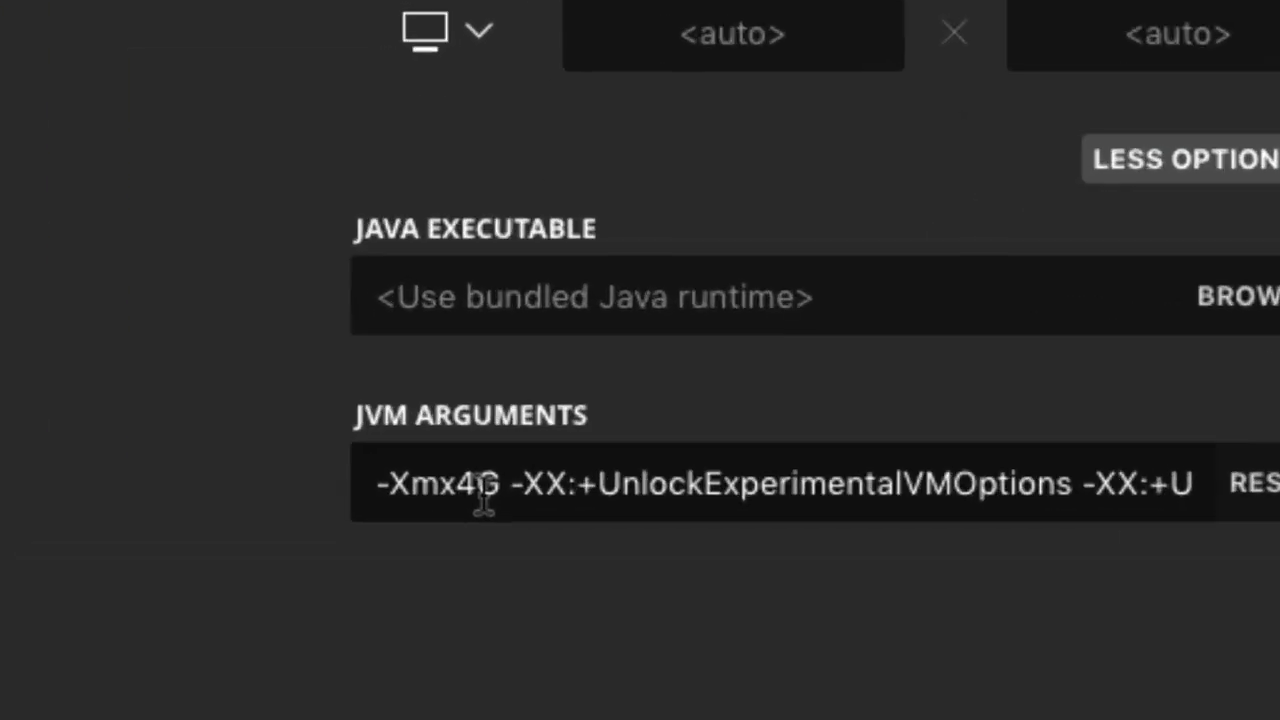
{"action": "left_click", "coordinate": [485, 496]}
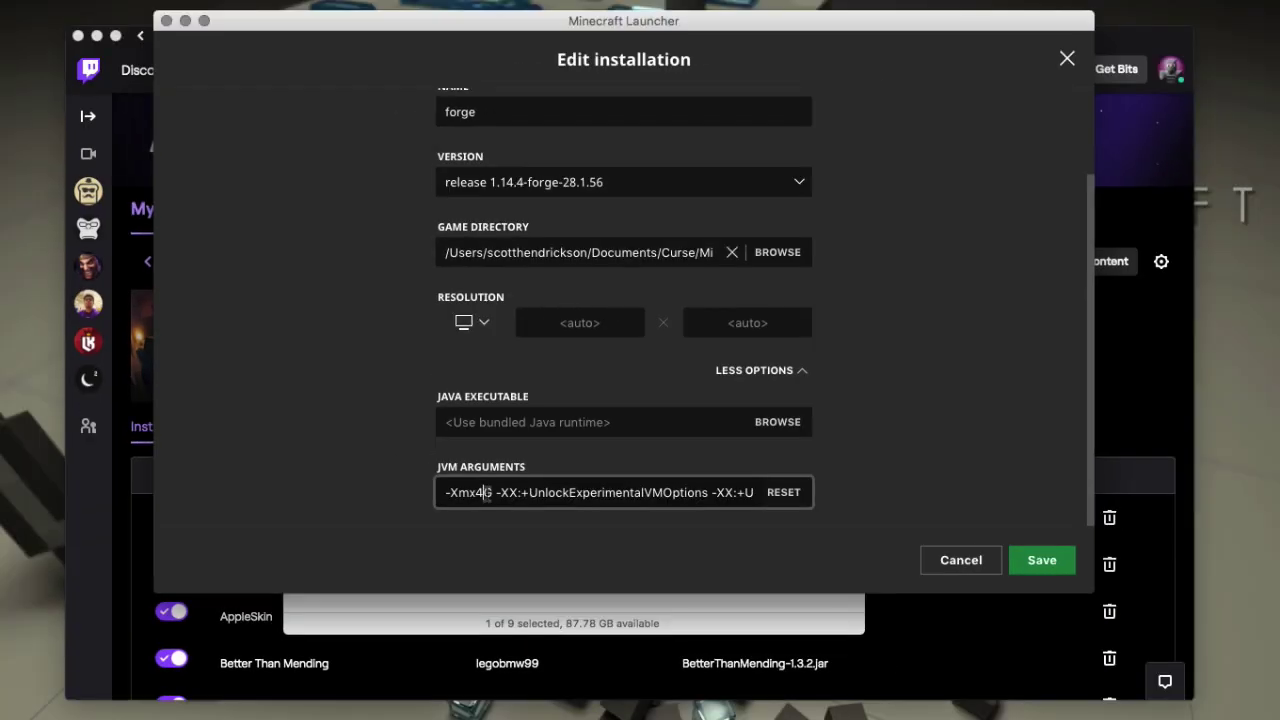
{"action": "scroll", "coordinate": [490, 487], "scroll_direction": "up", "scroll_amount": 2}
{"action": "scroll", "coordinate": [490, 487], "scroll_direction": "down", "scroll_amount": 2}
{"action": "left_click", "coordinate": [928, 561]}
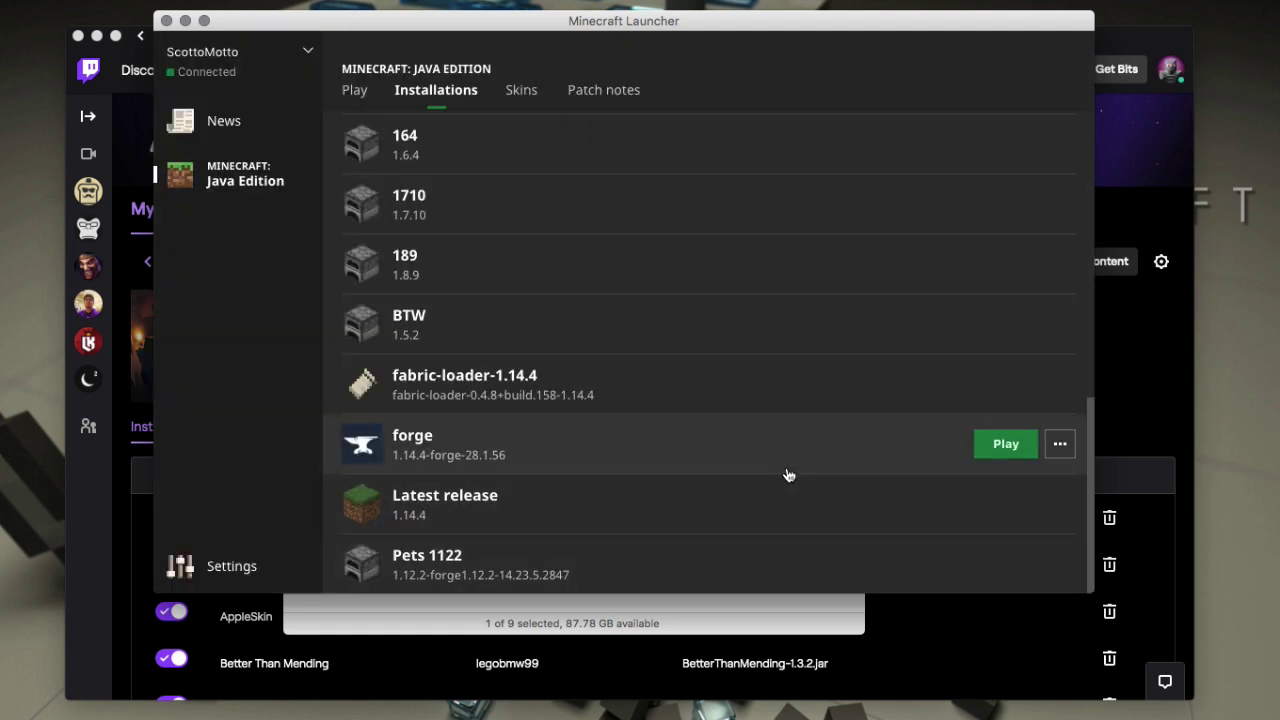
Launch the forge installation and return from the game output log to the launcher's installations
{"action": "left_click", "coordinate": [1005, 444]}
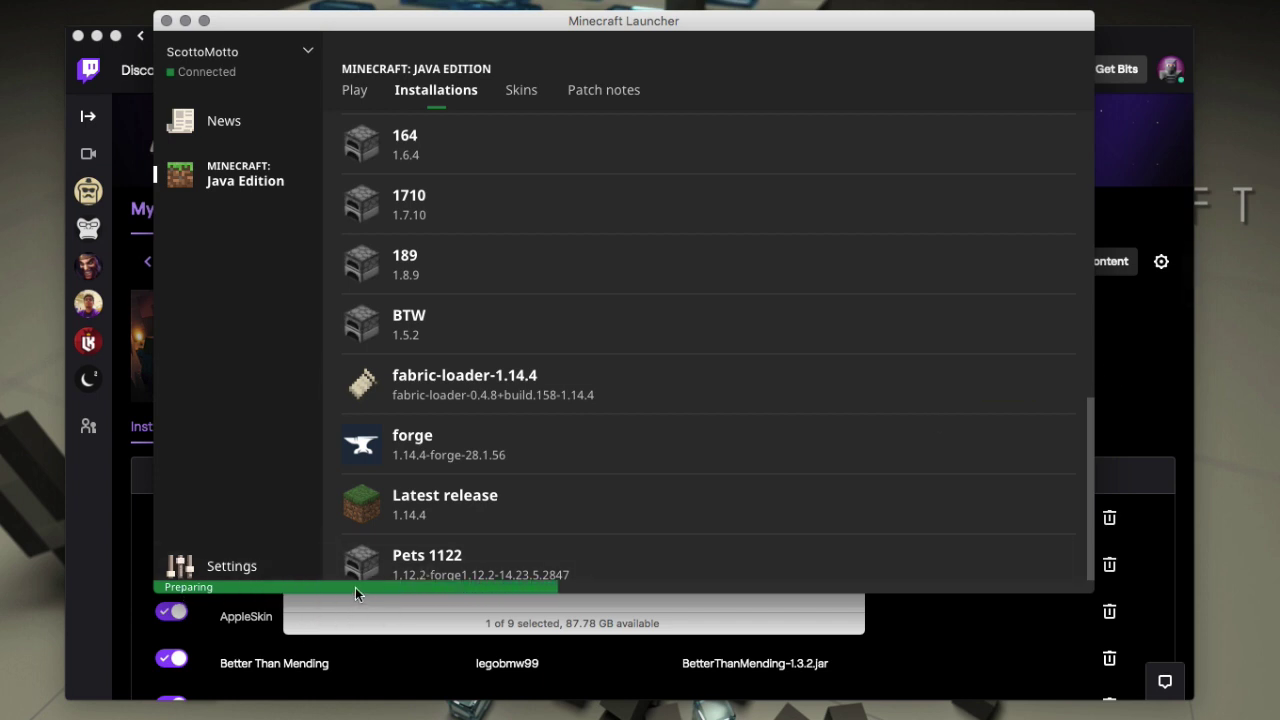
{"action": "mouse_move", "coordinate": [478, 390]}
{"action": "mouse_move", "coordinate": [623, 331]}
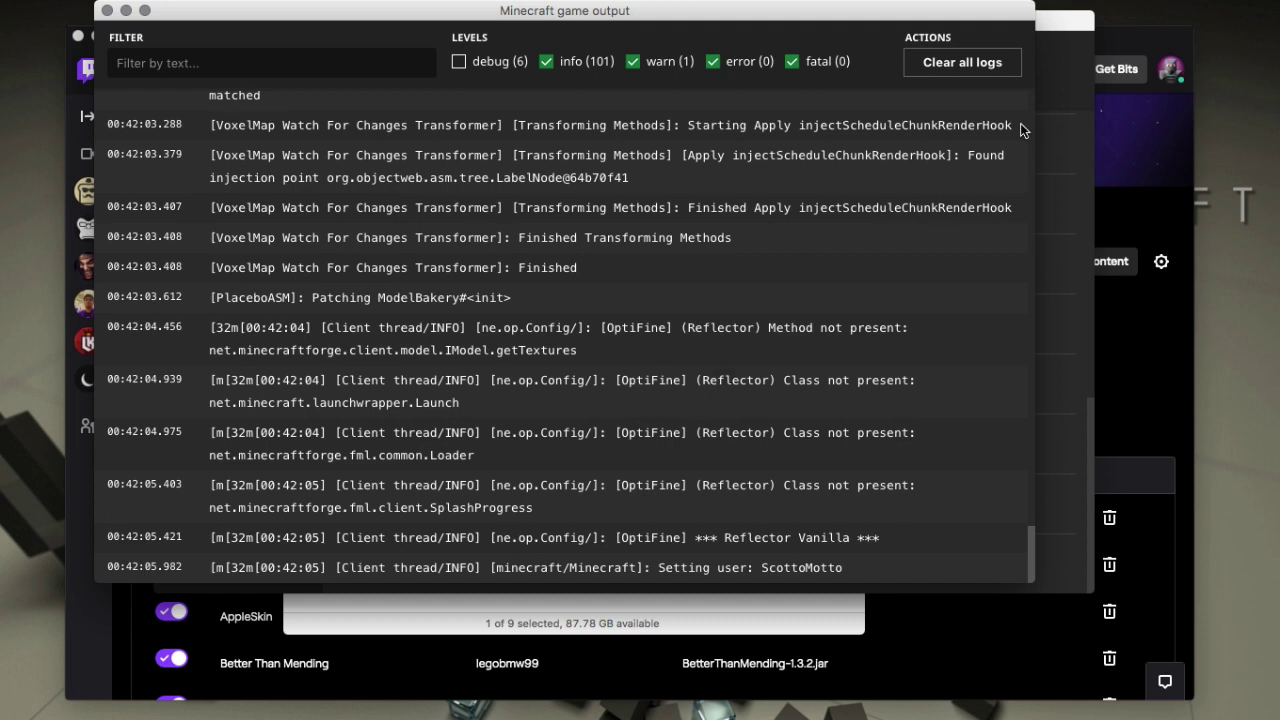
{"action": "left_click", "coordinate": [1050, 86]}
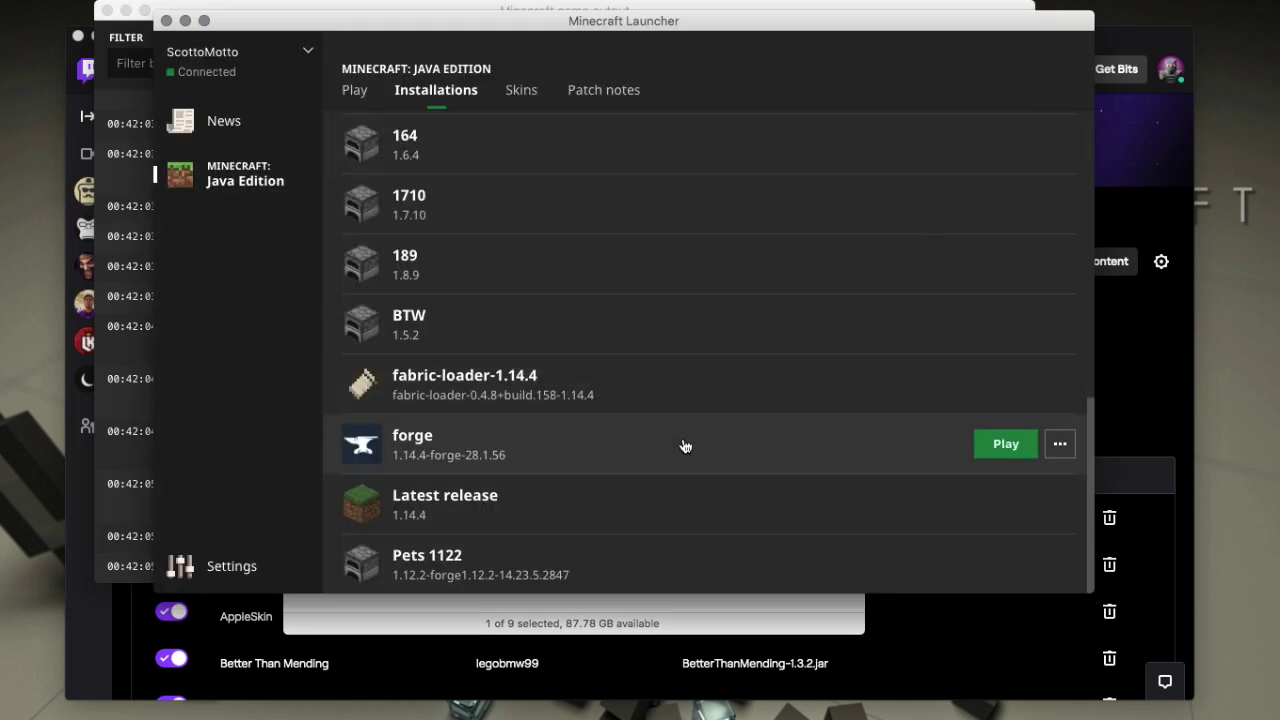
Switch to the Twitch app and review the mods installed in the MC 114 profile
{"action": "left_click", "coordinate": [1125, 150]}
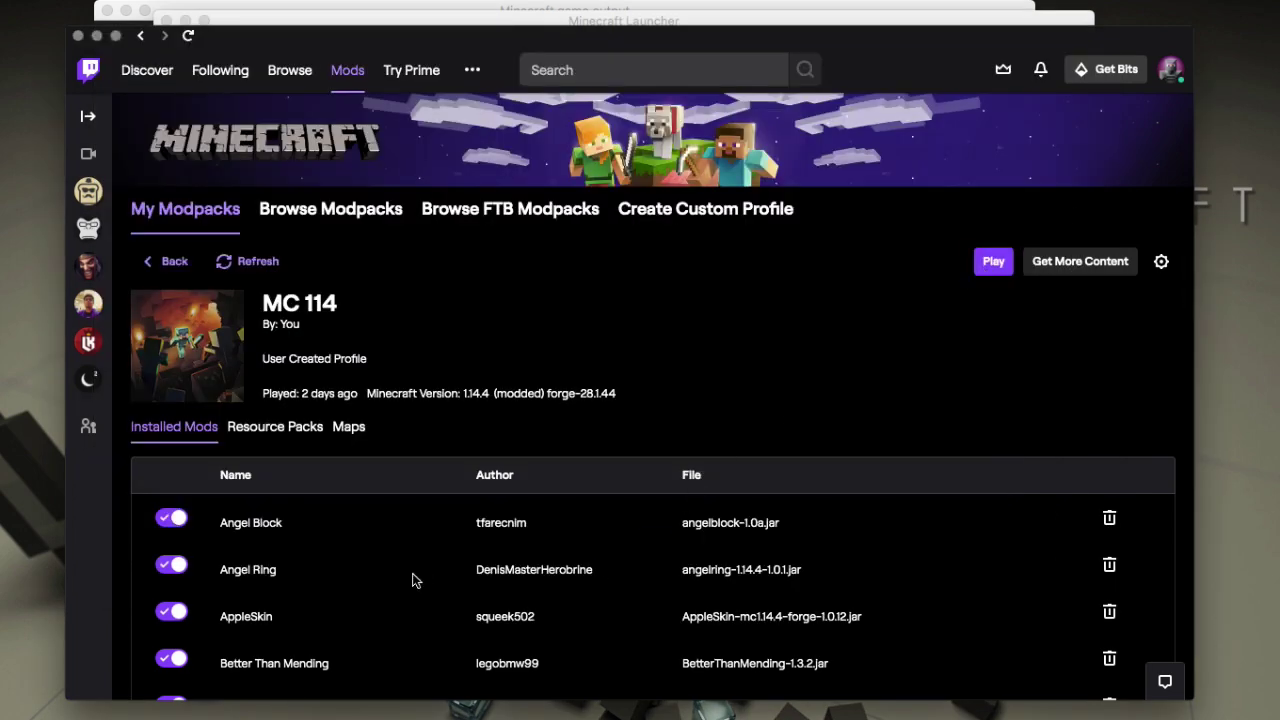
{"action": "scroll", "coordinate": [415, 580], "scroll_direction": "down", "scroll_amount": 1}
{"action": "scroll", "coordinate": [415, 580], "scroll_direction": "down", "scroll_amount": 5}
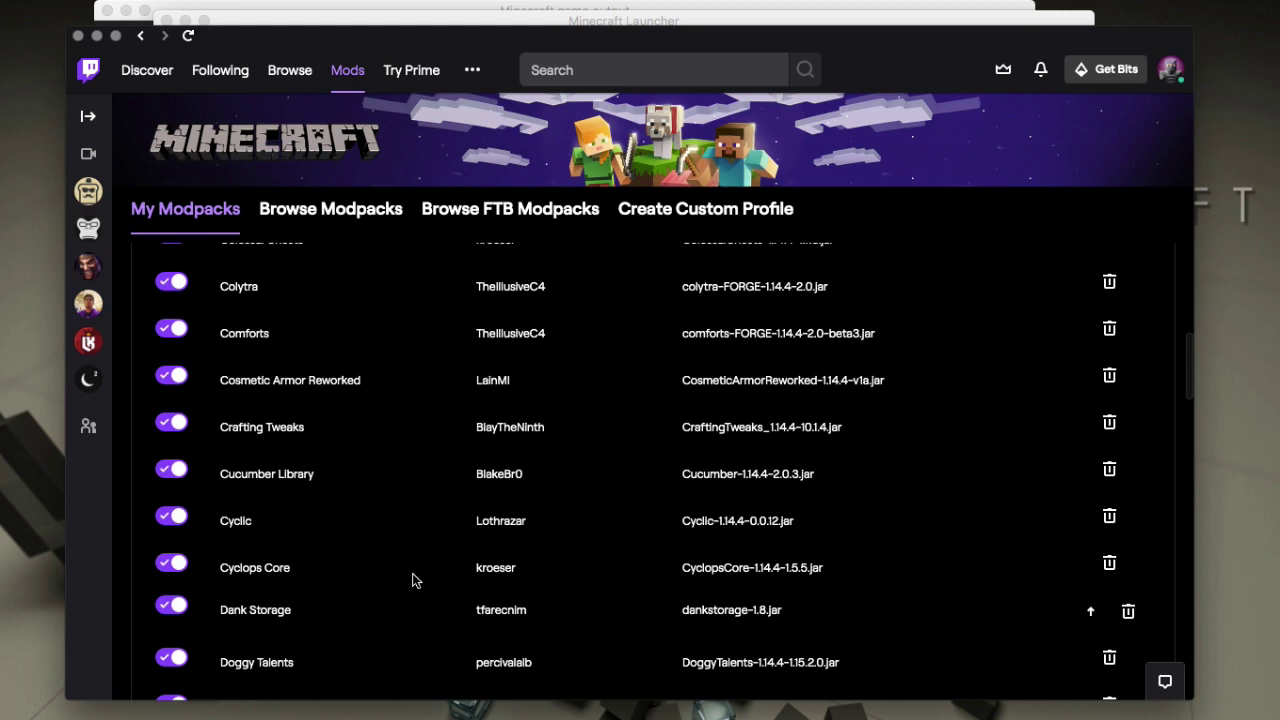
{"action": "scroll", "coordinate": [462, 578], "scroll_direction": "down", "scroll_amount": 3}
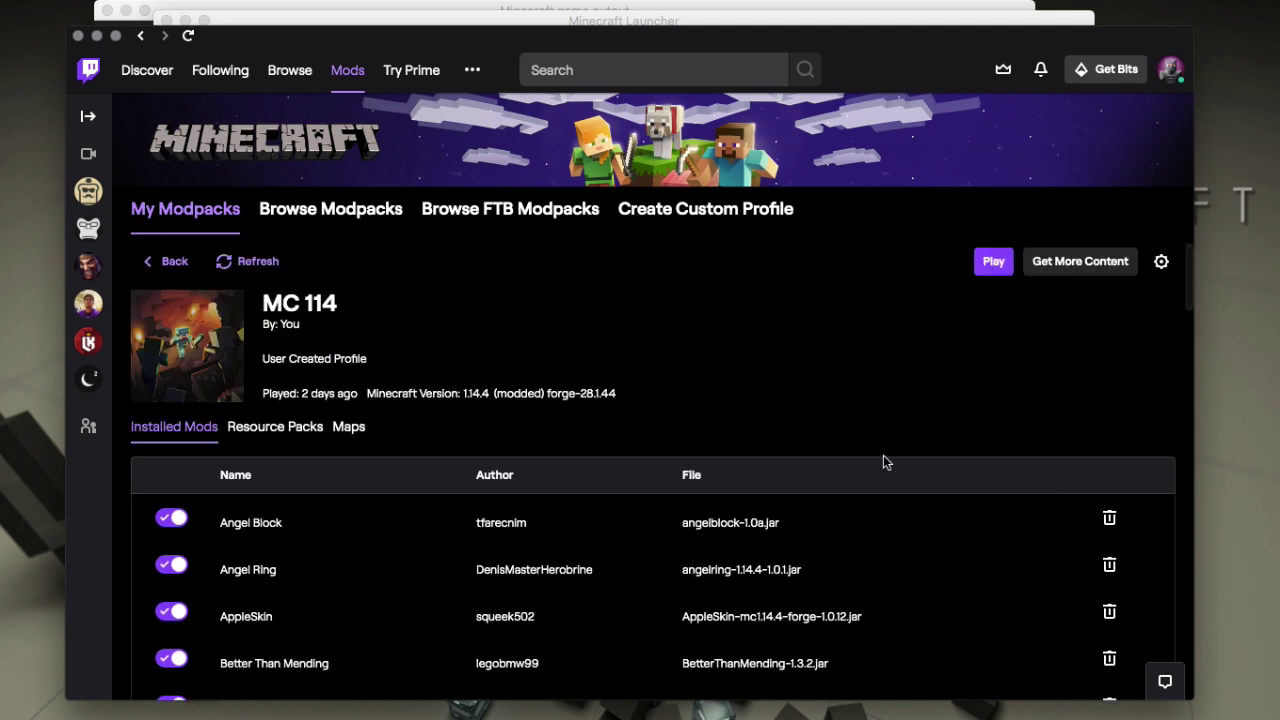
View the additional mods available for MC 114, and return to the installed mods to find Dank Storage
{"action": "left_click", "coordinate": [1025, 263]}
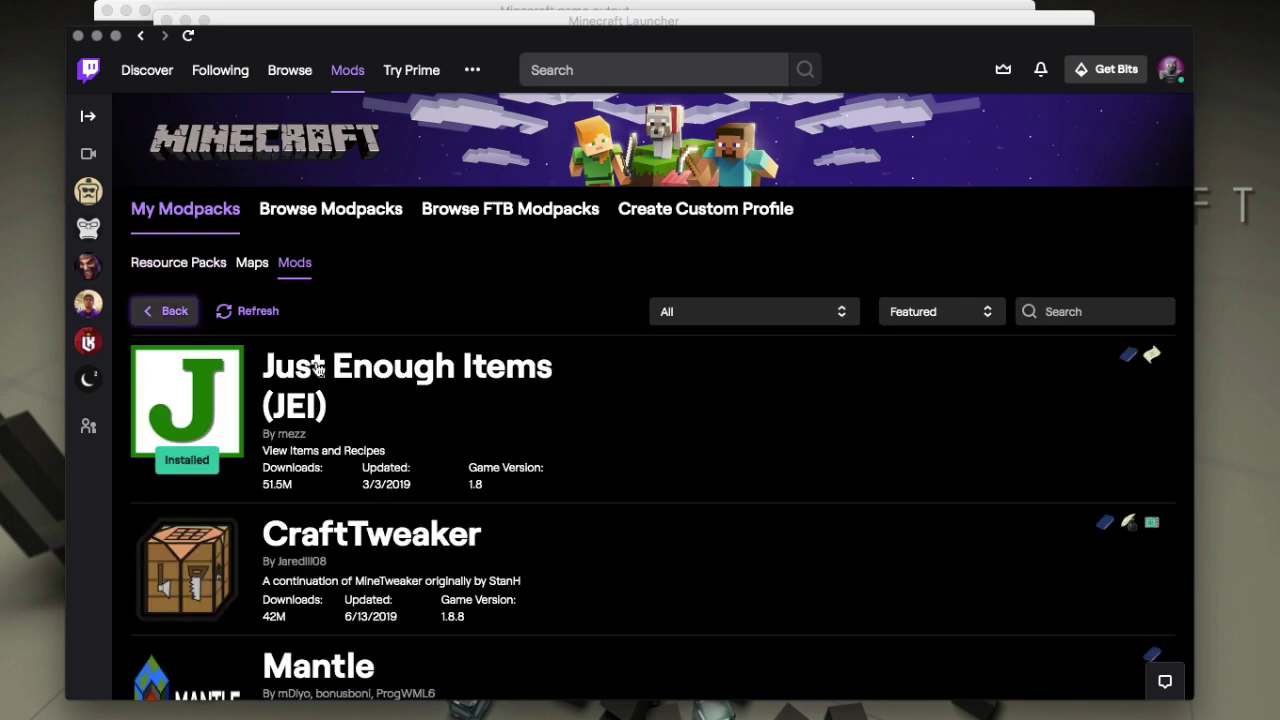
{"action": "scroll", "coordinate": [766, 571], "scroll_direction": "down", "scroll_amount": 8}
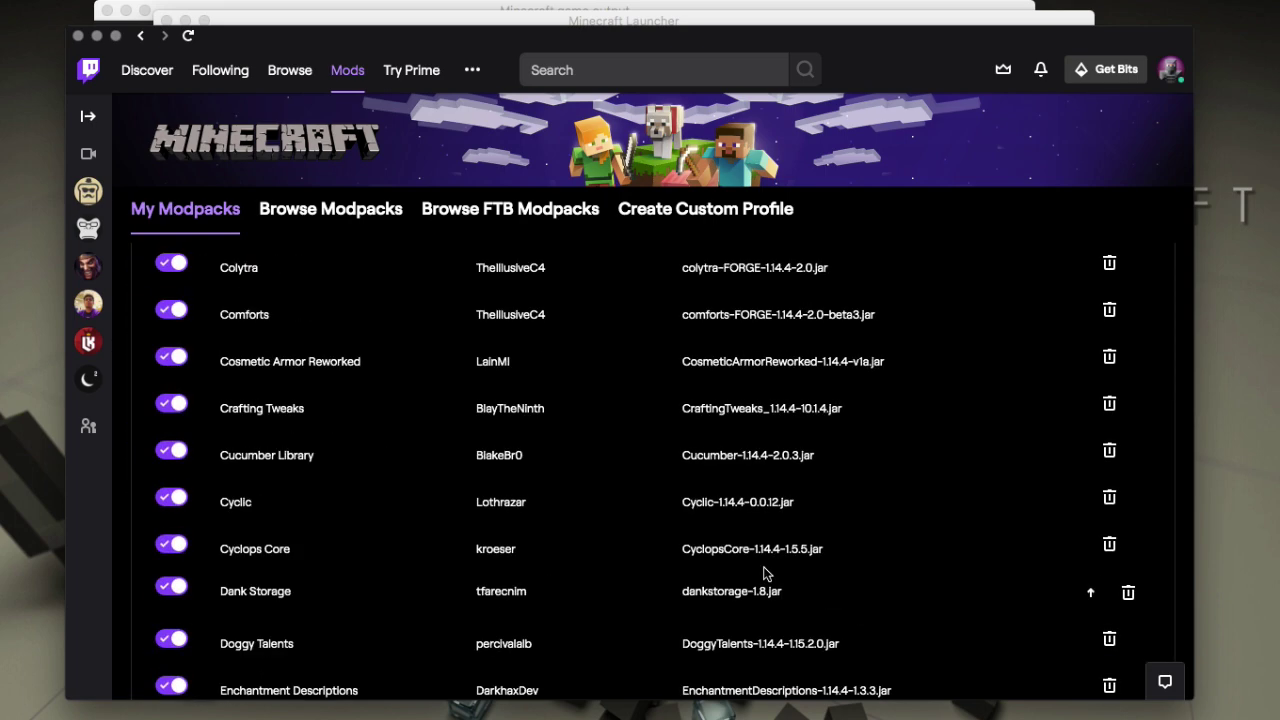
{"action": "scroll", "coordinate": [766, 573], "scroll_direction": "down", "scroll_amount": 3}
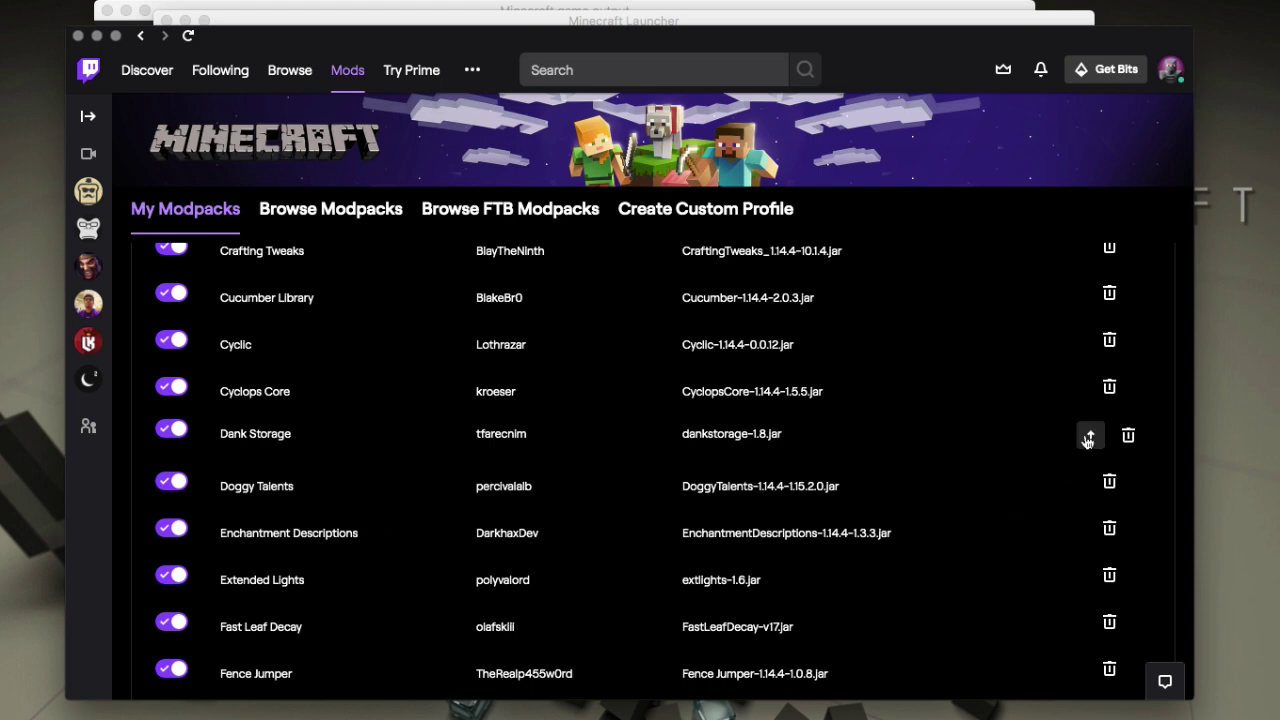
Return from MC 114 to the modpack overview, open SkyFactory 4 and look through its installed mods
{"action": "scroll", "coordinate": [1086, 438], "scroll_direction": "down", "scroll_amount": 10}
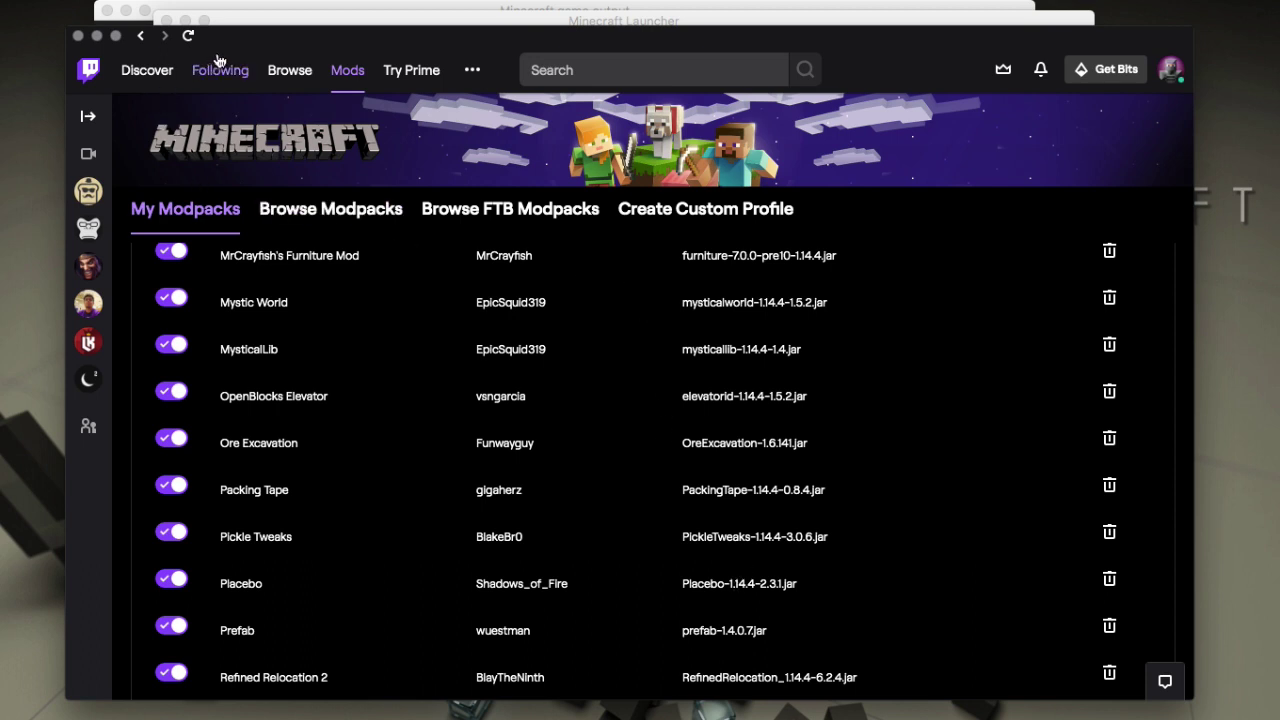
{"action": "key", "text": "super+Tab"}
{"action": "left_click", "coordinate": [178, 222]}
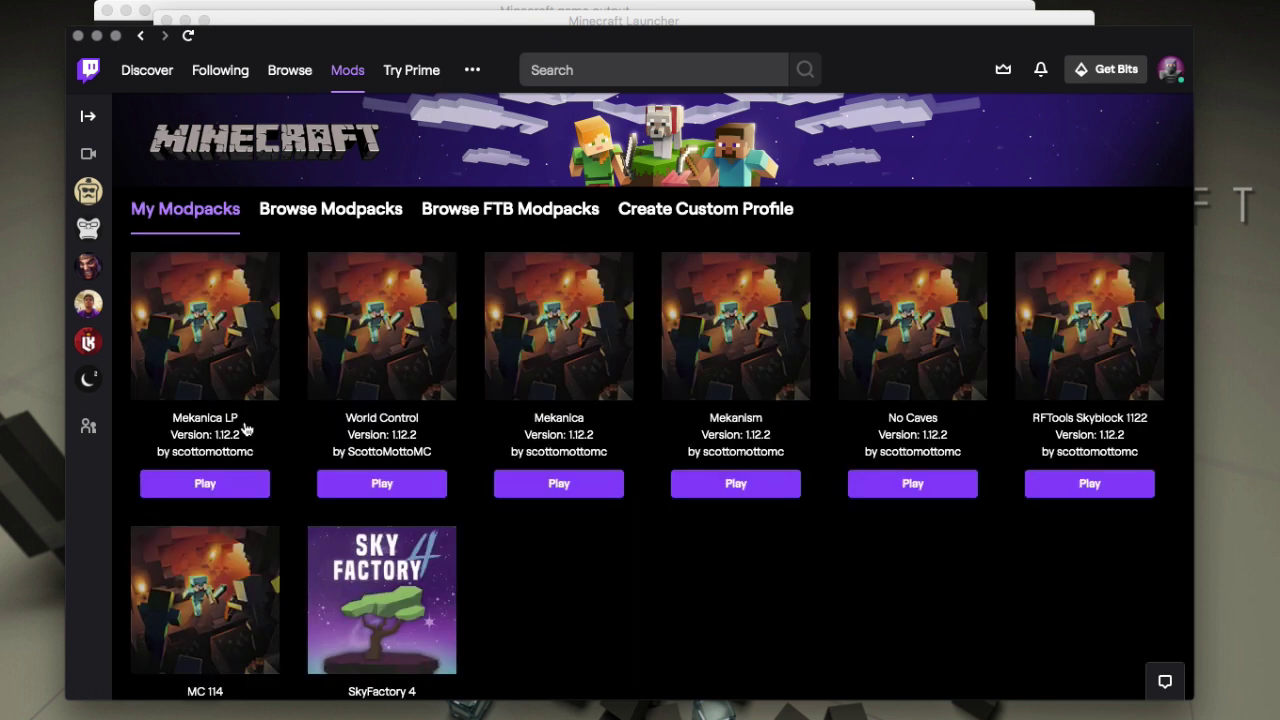
{"action": "left_click", "coordinate": [385, 580]}
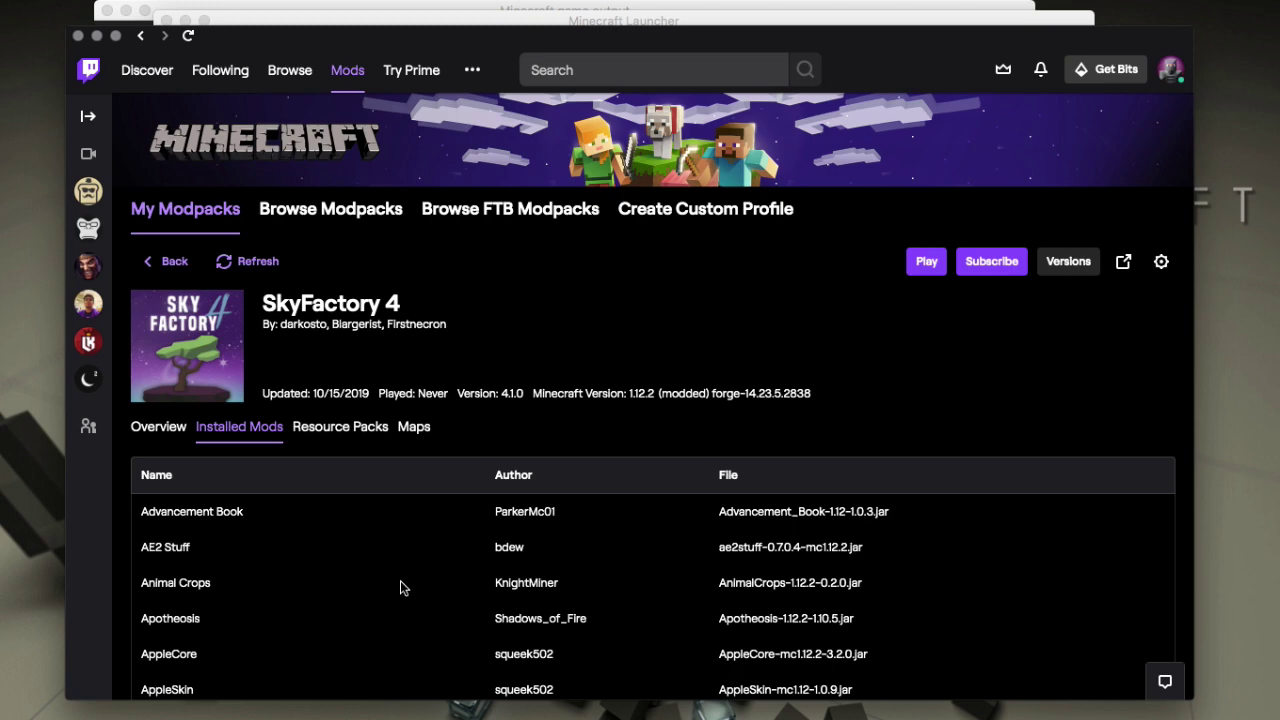
{"action": "scroll", "coordinate": [400, 583], "scroll_direction": "down", "scroll_amount": 5}
{"action": "scroll", "coordinate": [400, 587], "scroll_direction": "down", "scroll_amount": 3}
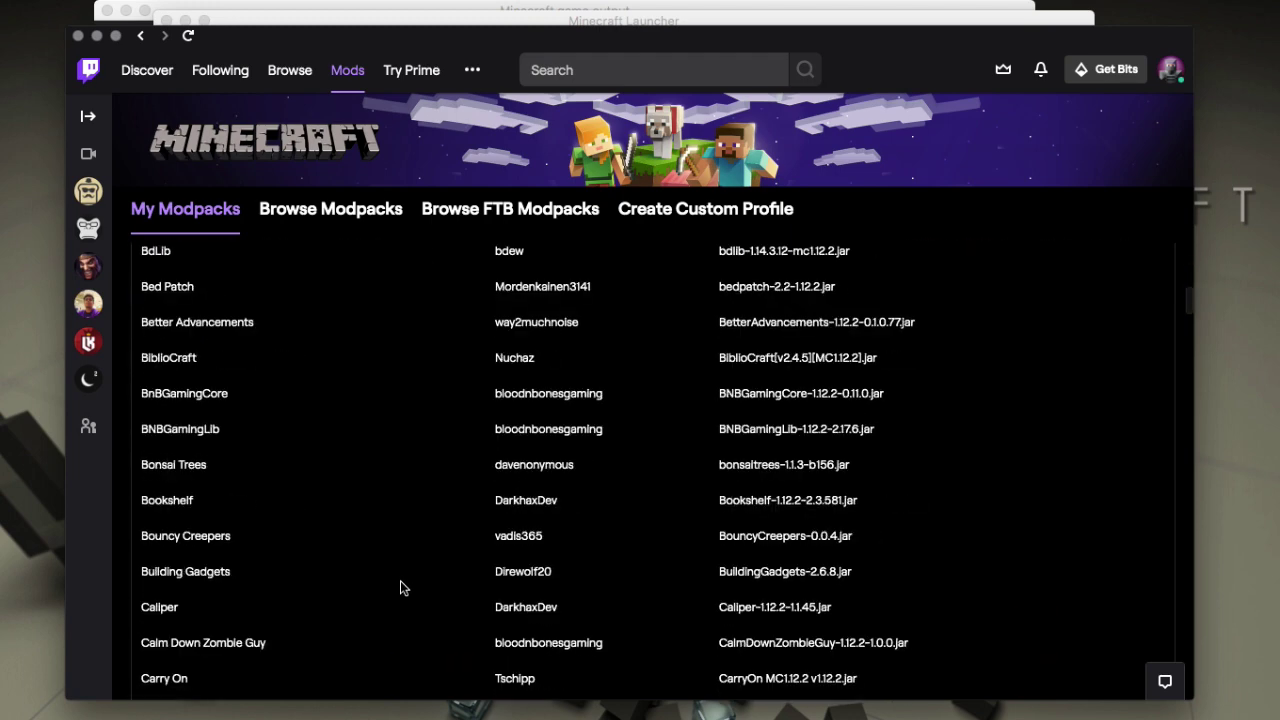
Highlight the Forge version number in SkyFactory 4's modpack details, and clear the highlight
{"action": "scroll", "coordinate": [400, 587], "scroll_direction": "up", "scroll_amount": 10}
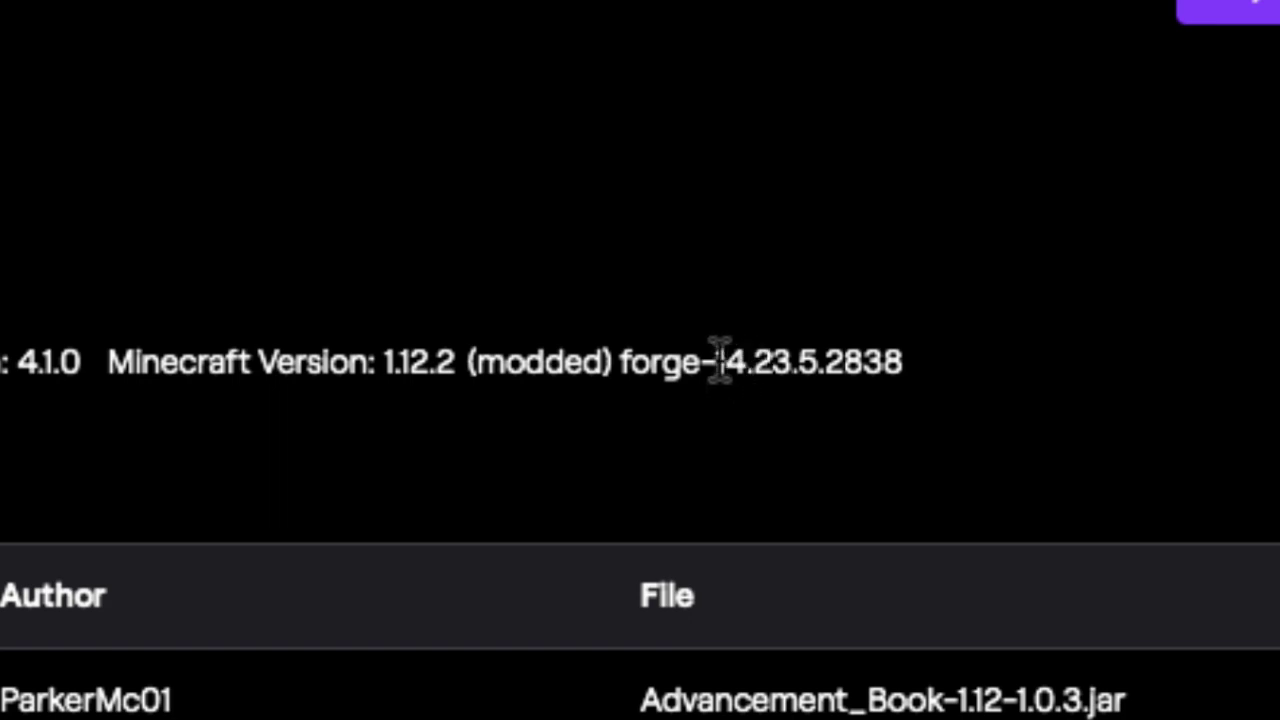
{"action": "left_click_drag", "start_coordinate": [714, 362], "coordinate": [944, 365]}
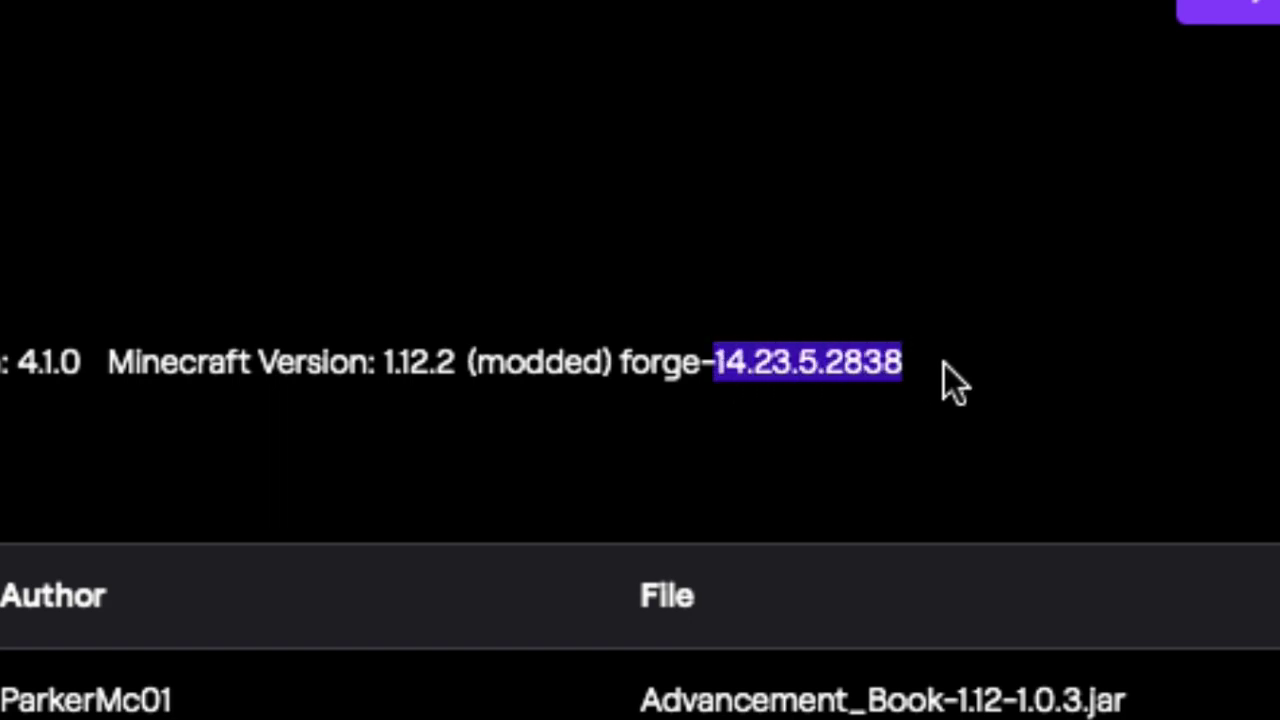
{"action": "left_click", "coordinate": [817, 401]}
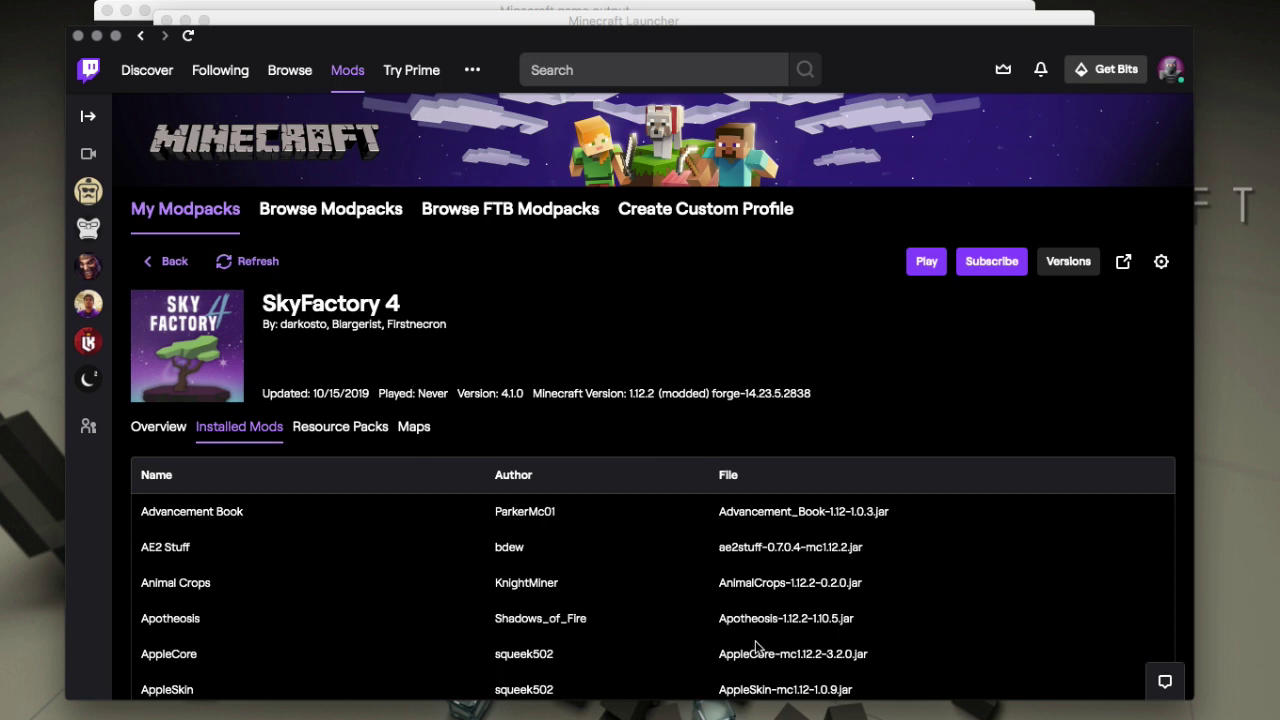
Switch back to Minecraft Launcher to show its list of Java Edition installations
{"action": "key", "text": "super+Tab"}
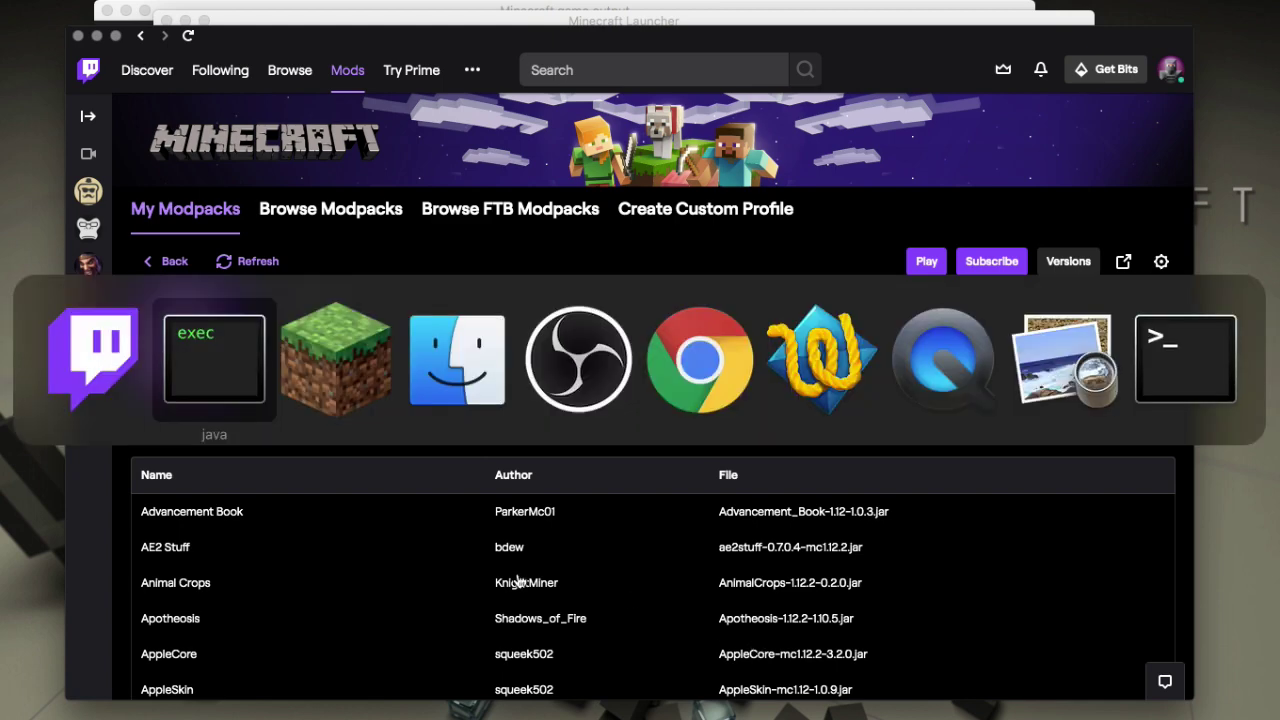
{"action": "left_click", "coordinate": [225, 385]}
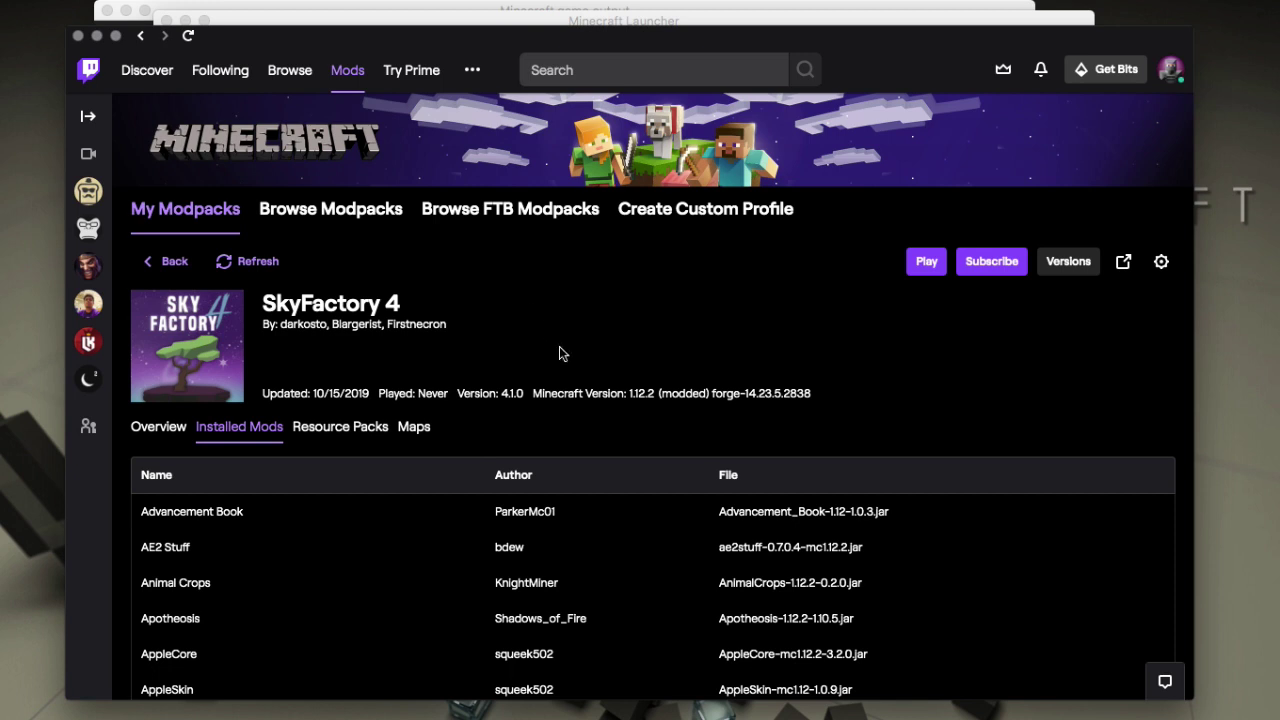
{"action": "mouse_move", "coordinate": [705, 712]}
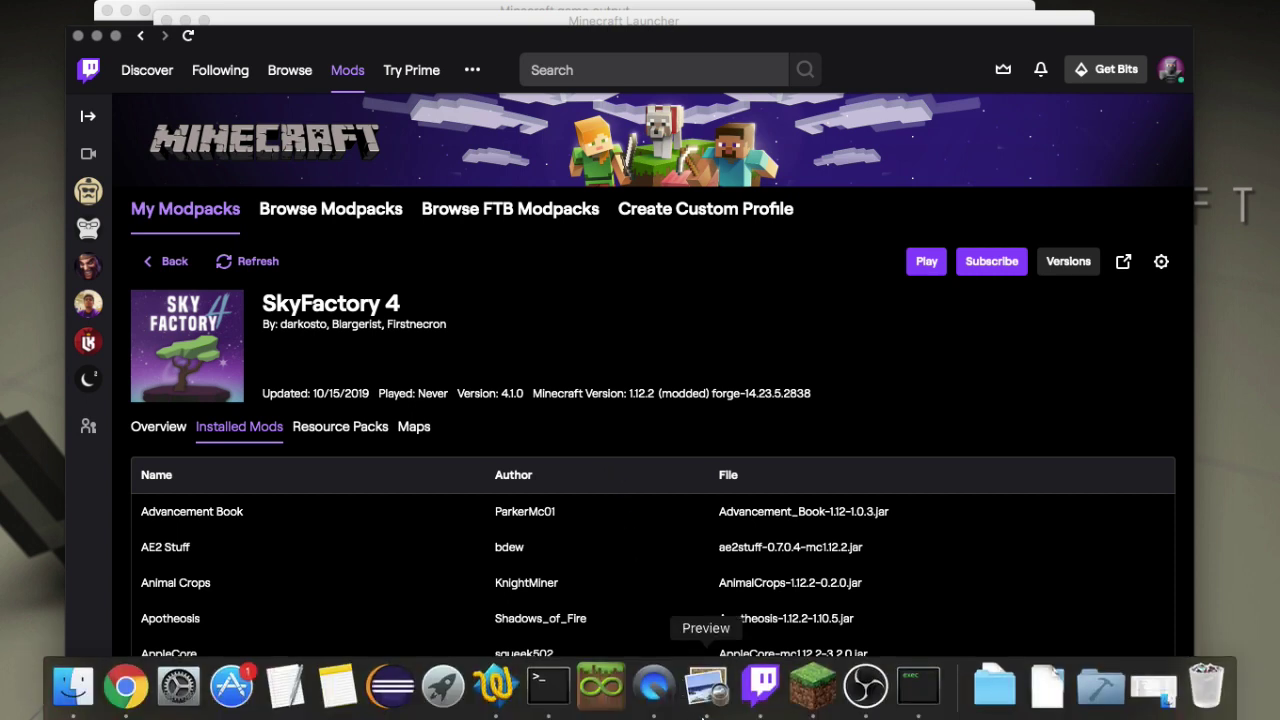
{"action": "left_click", "coordinate": [812, 690]}
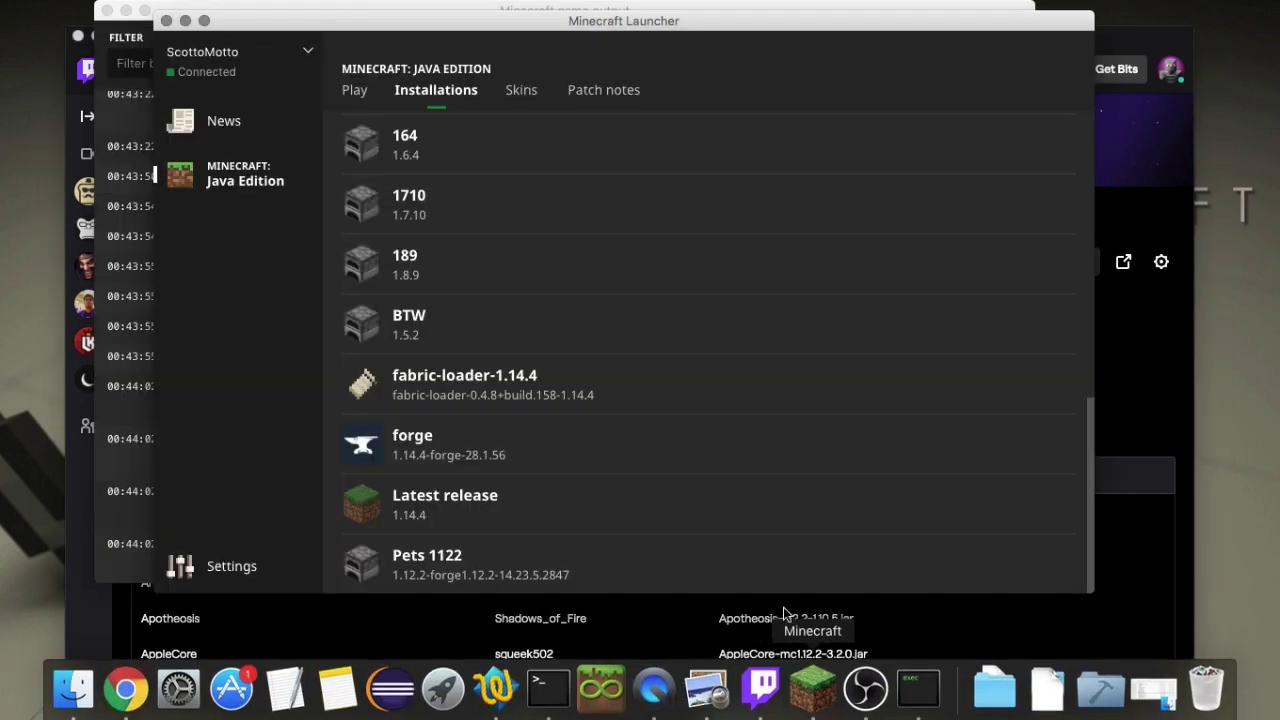